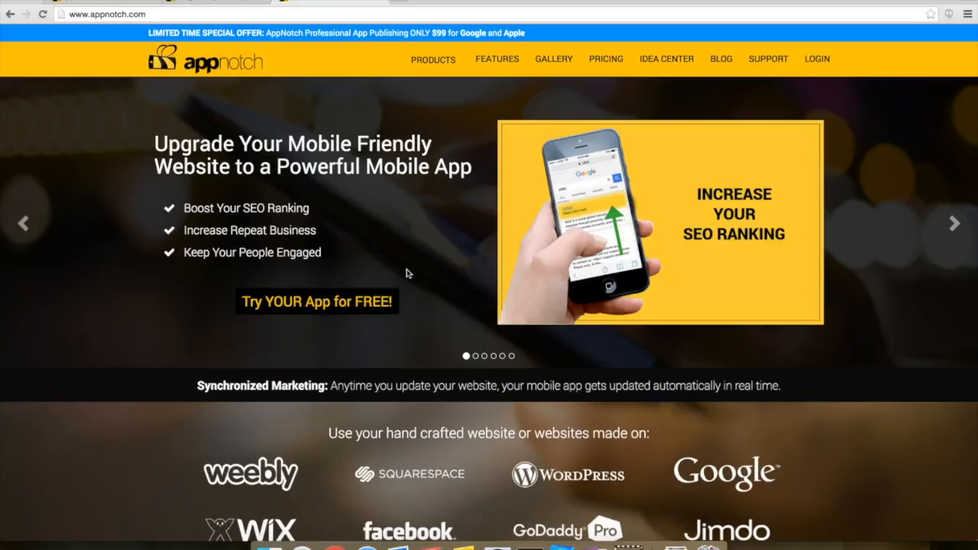
left_click(359, 297)
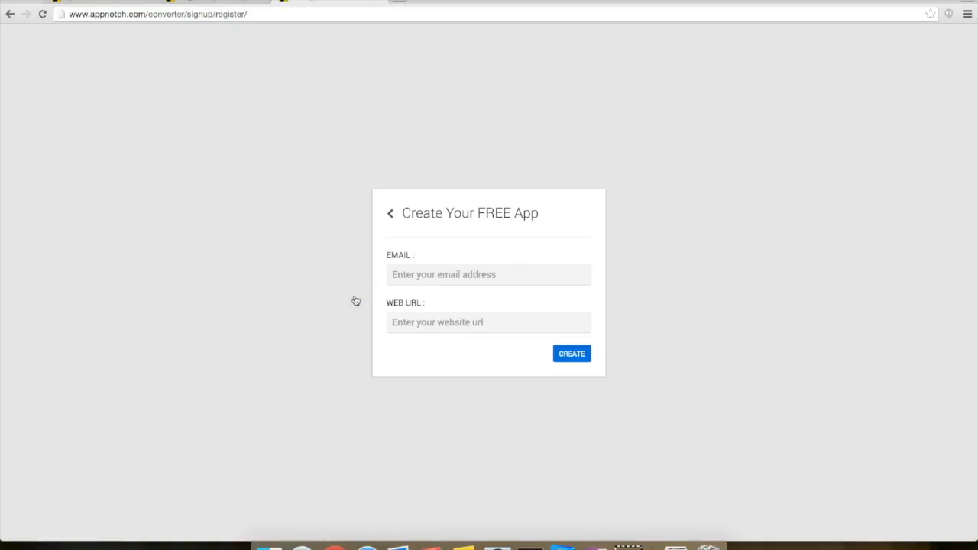
left_click(431, 275)
key("Tab")
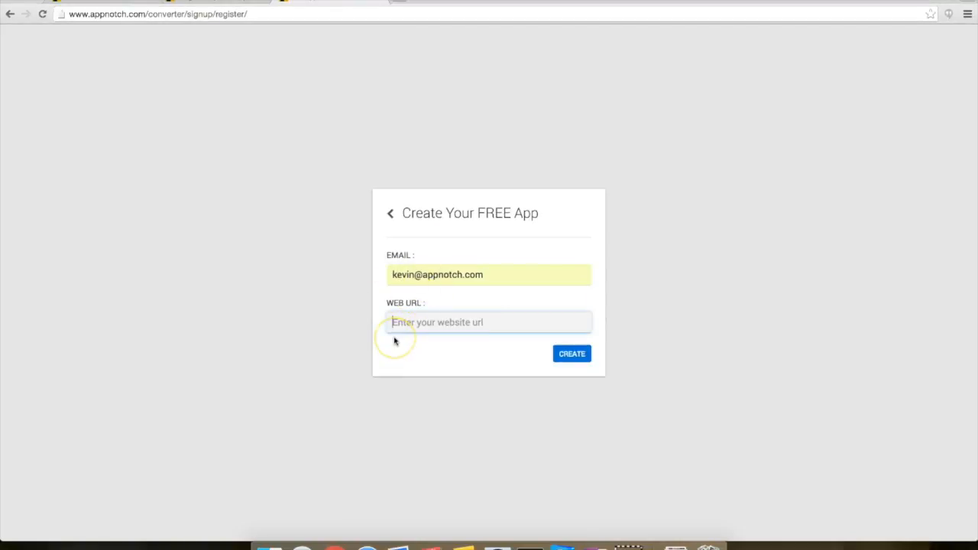
type("www.appnotch.com")
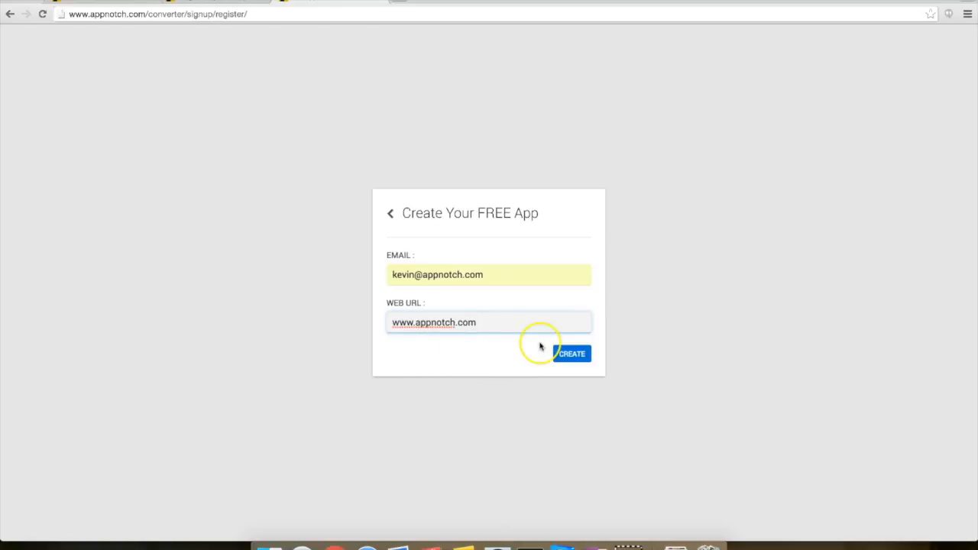
left_click(578, 355)
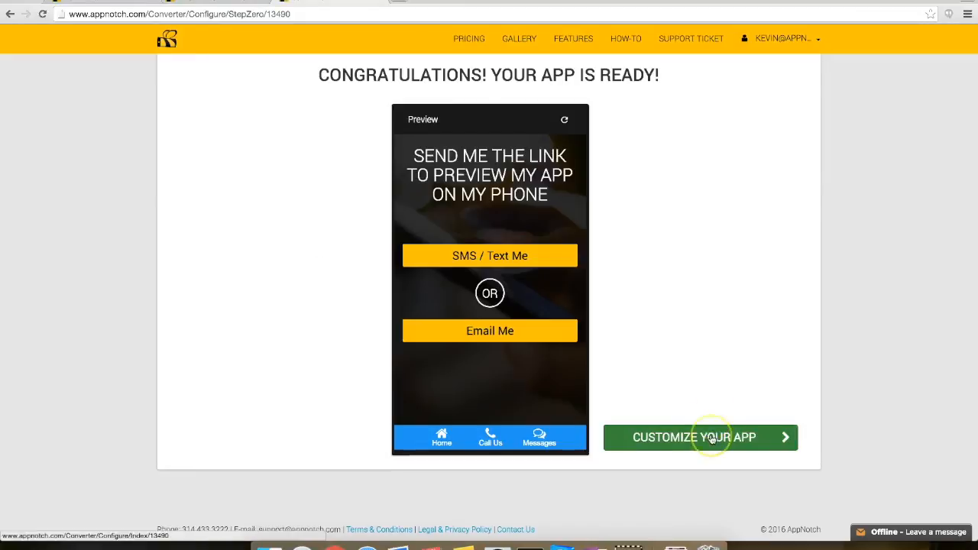
left_click(703, 436)
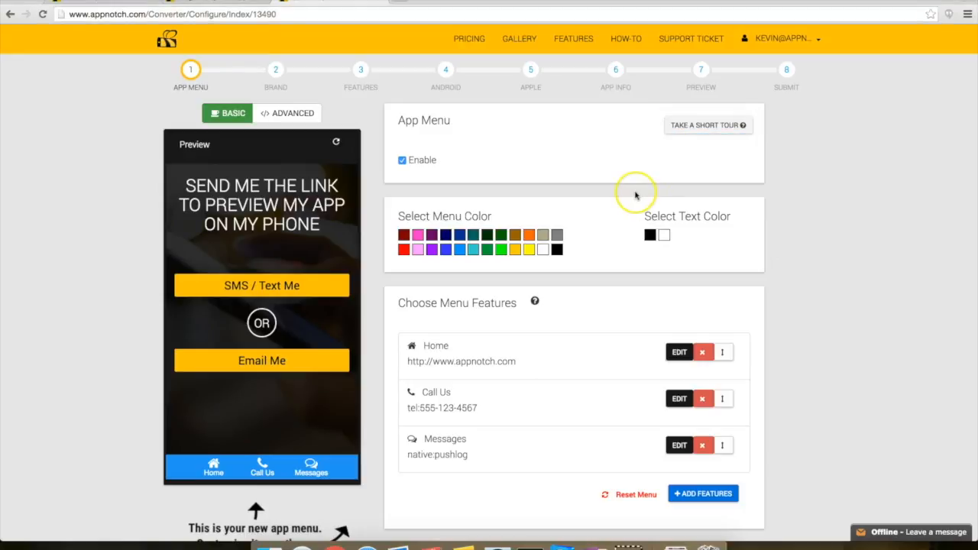
Step: Move between the Android and Apple steps, ending on Android scrolled to its Google Play details
left_click(444, 75)
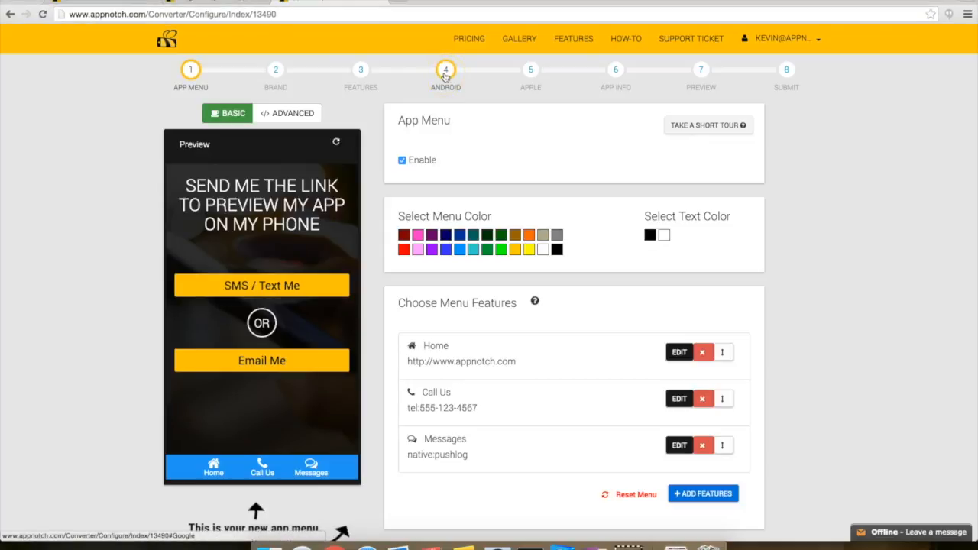
left_click(526, 75)
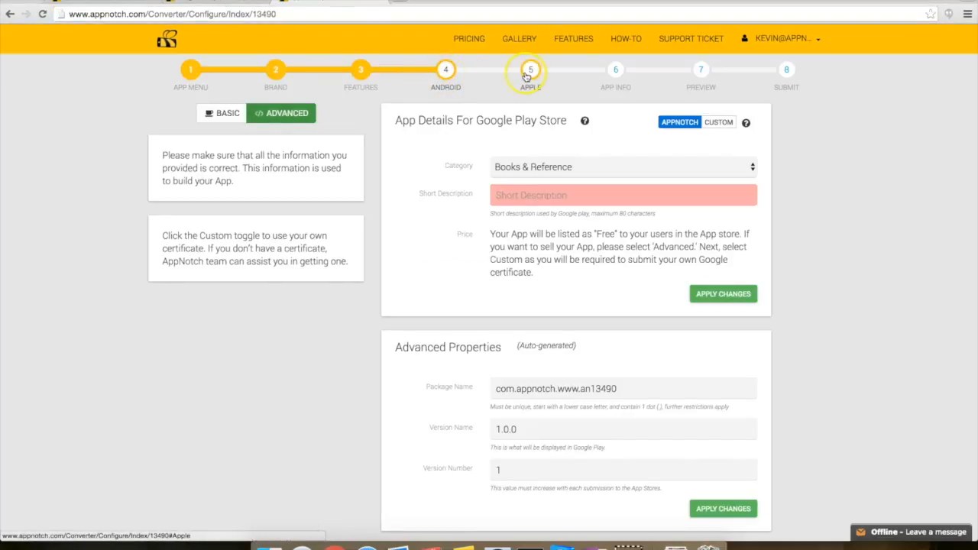
left_click(441, 77)
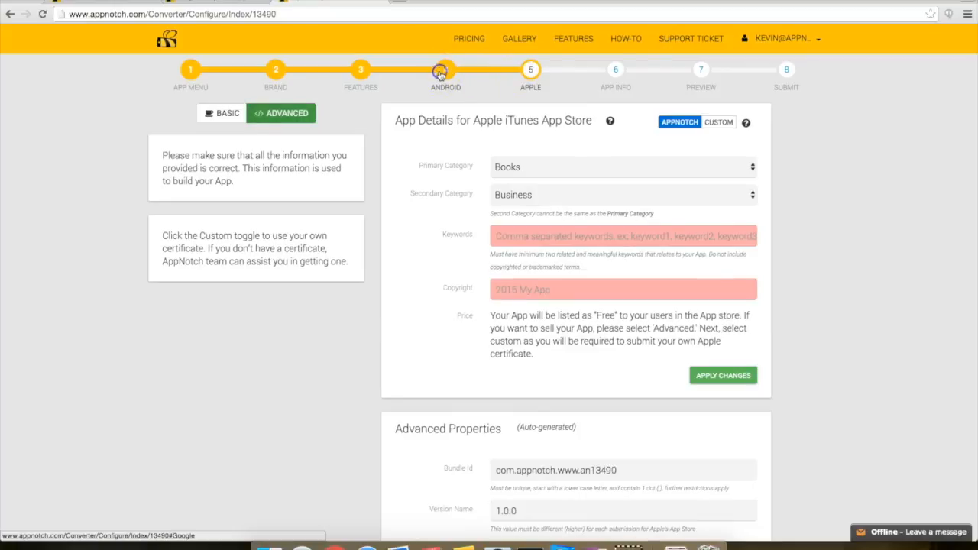
scroll(436, 180, "down", 5)
scroll(438, 181, "down", 8)
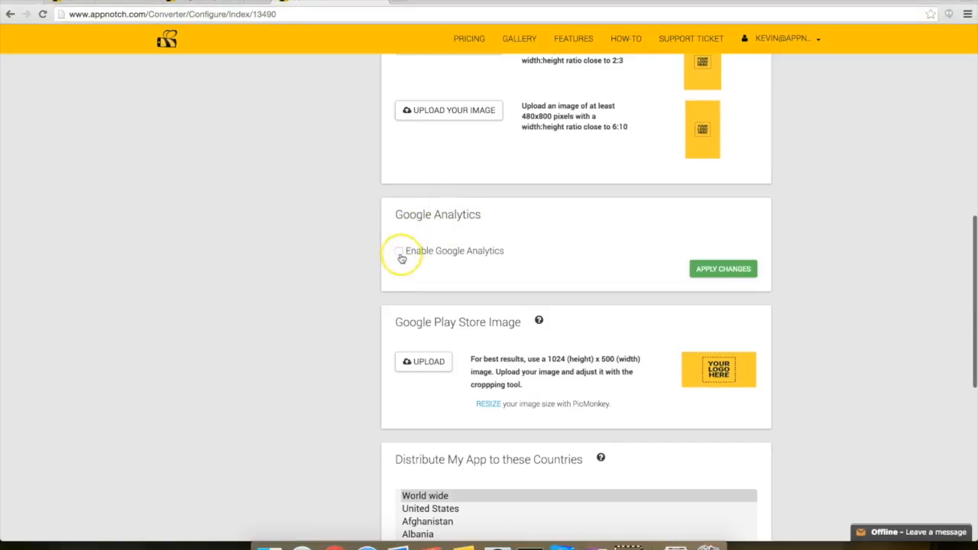
Step: Enable Google Analytics for Android, select the Tracker Key field, and open the HOW-TO FAQ
left_click(399, 253)
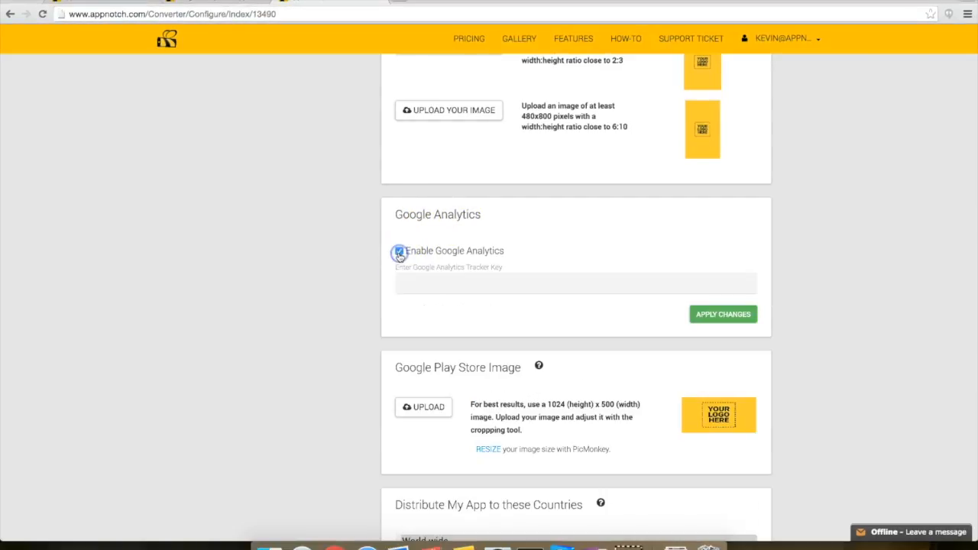
left_click(442, 281)
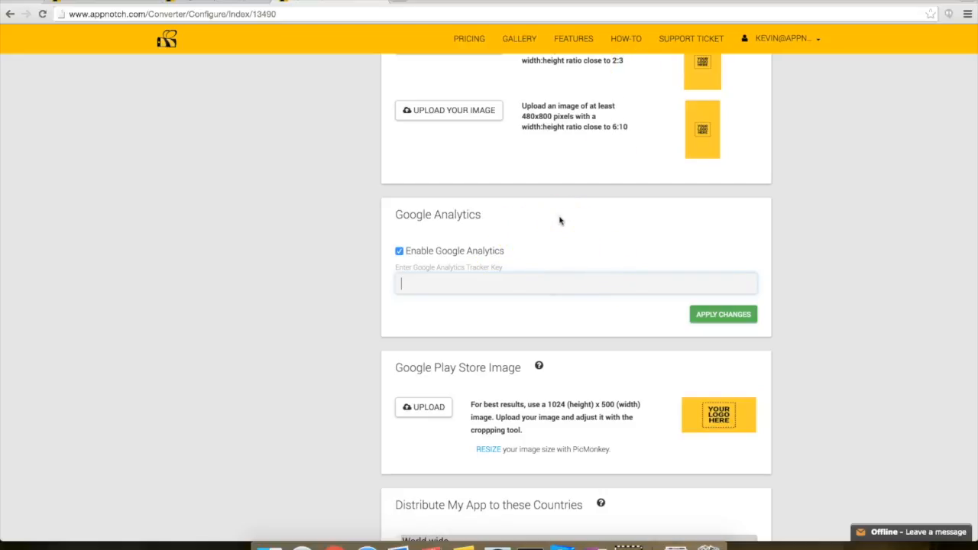
left_click(633, 44)
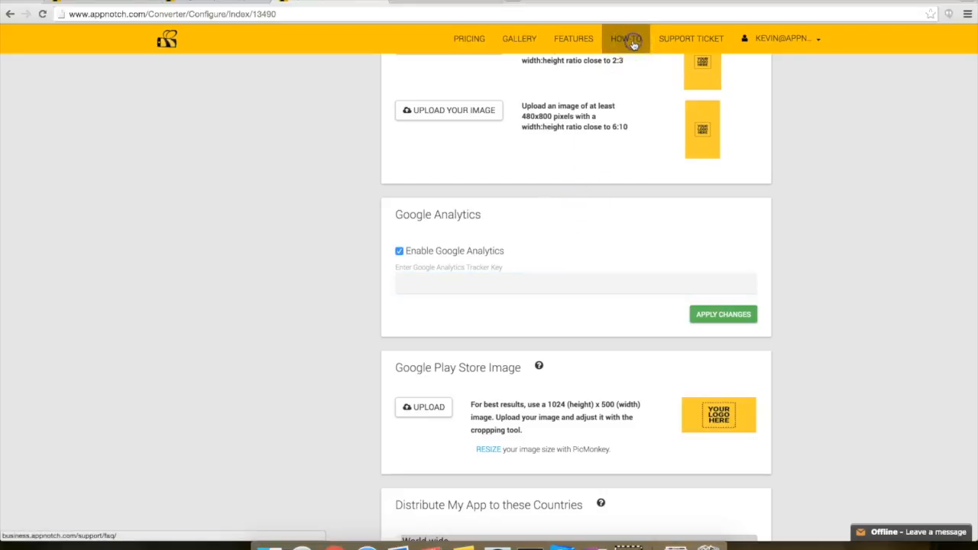
left_click(451, 3)
Step: Expand the FAQ answer 'How Do I Get A Google Analytics Tracking Id?' and follow its Google Analytics link
left_click(456, 287)
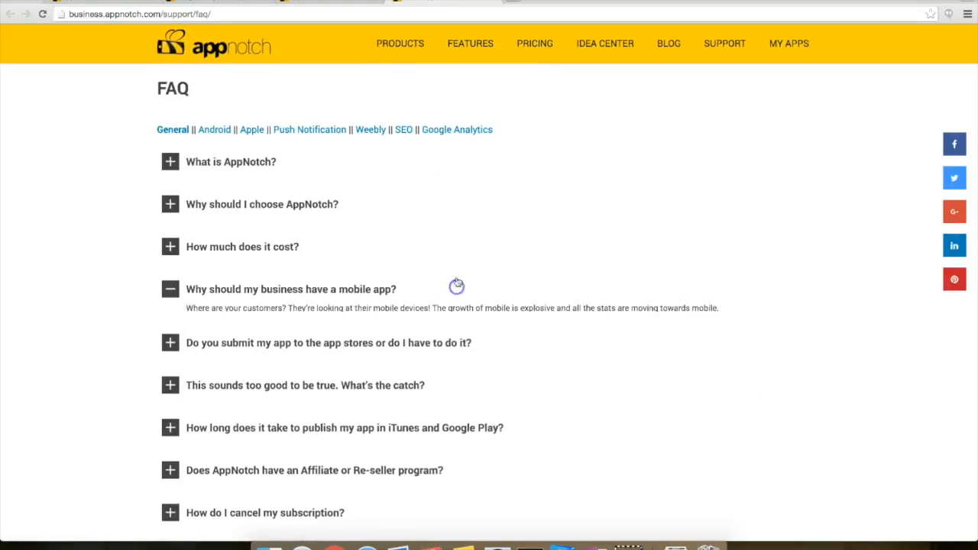
left_click(457, 129)
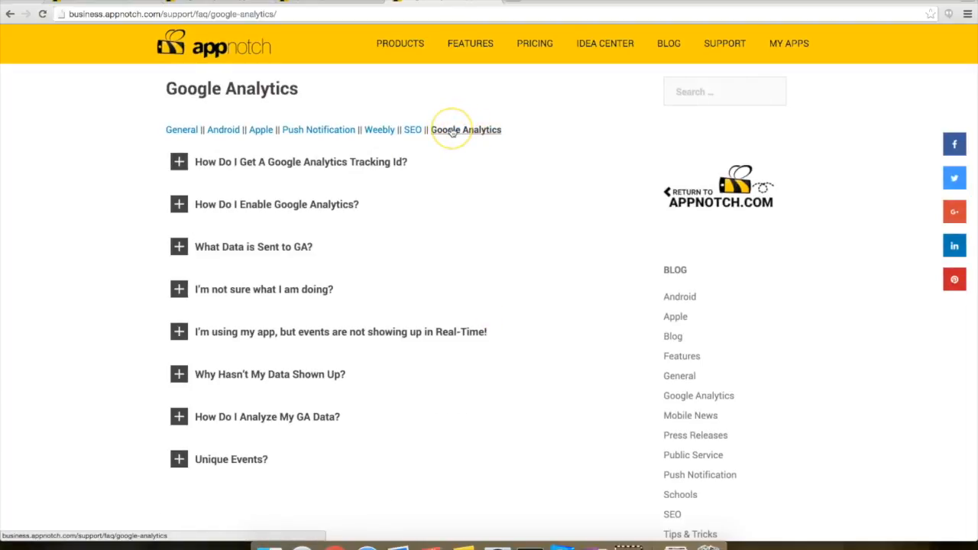
scroll(365, 174, "down", 1)
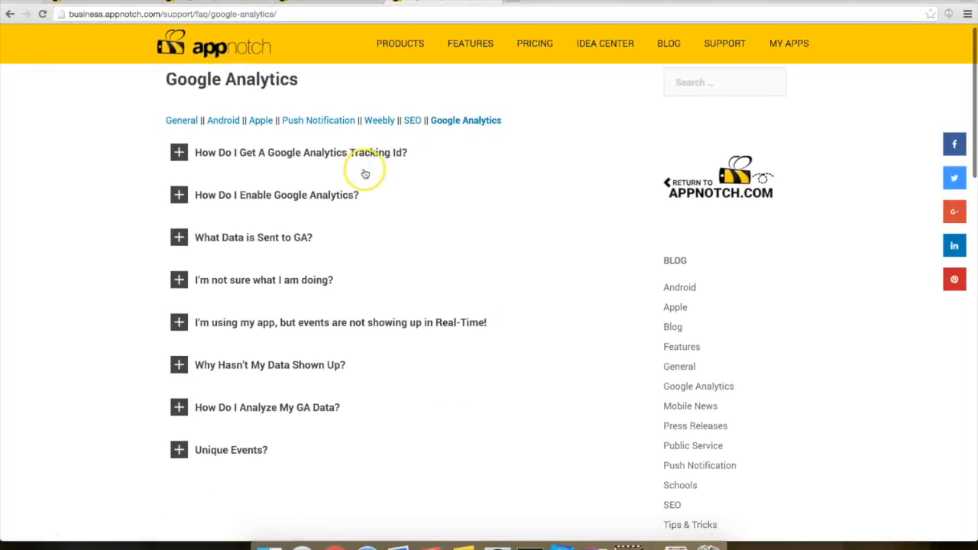
scroll(354, 162, "up", 1)
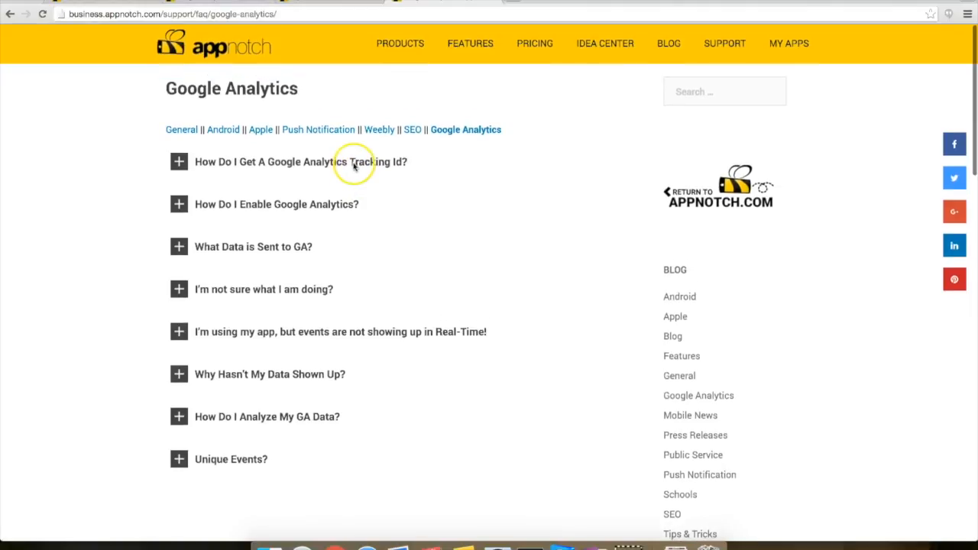
left_click(312, 170)
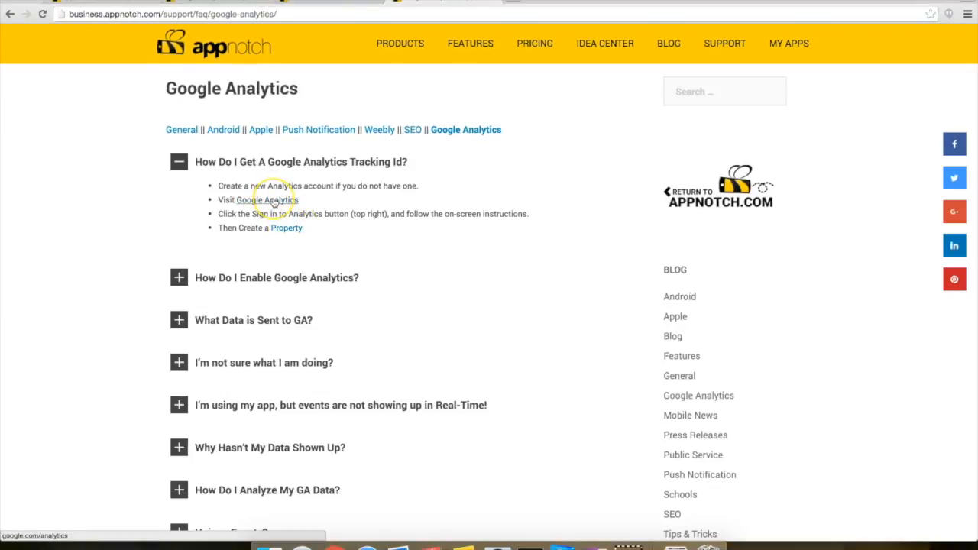
left_click(275, 202, "super")
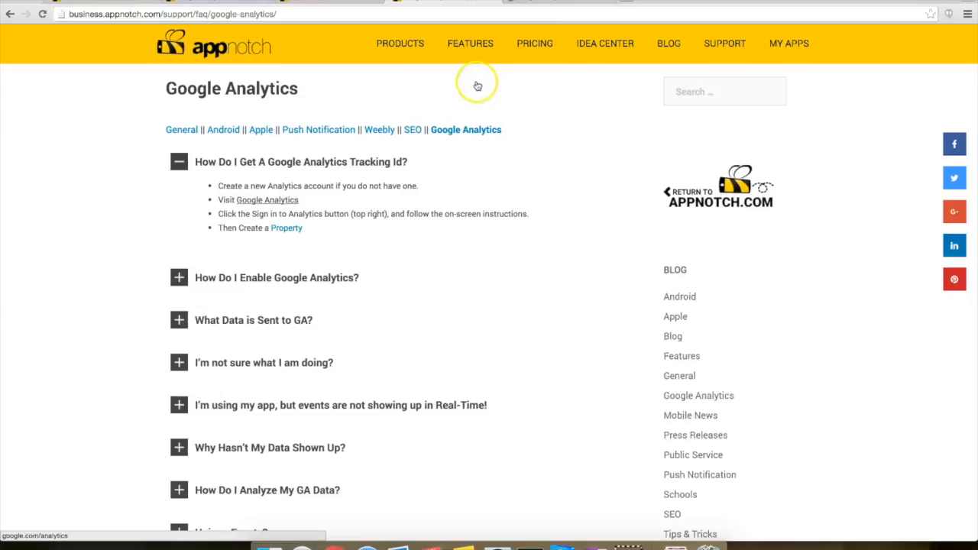
left_click(537, 4)
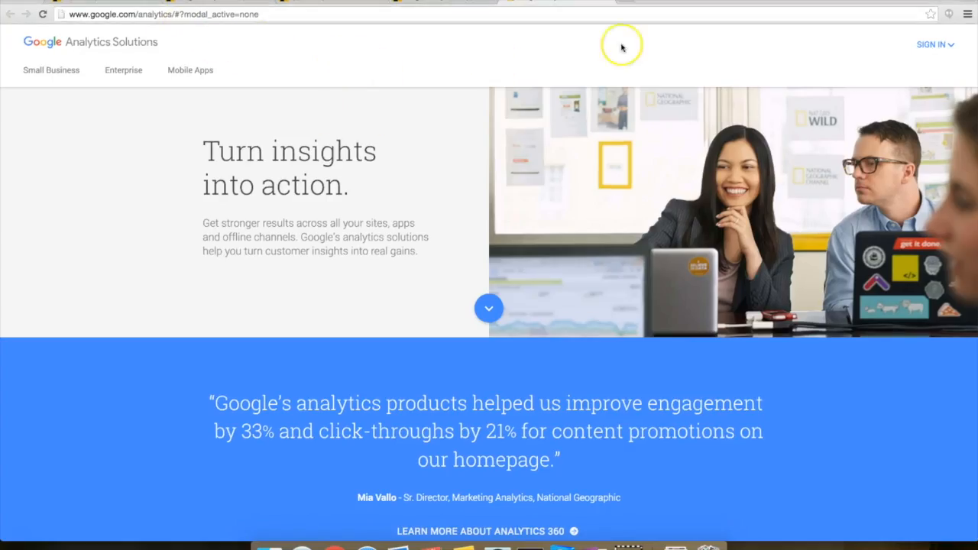
Step: Choose SIGN IN > Google Analytics and opt to sign in with a different account
left_click(932, 46)
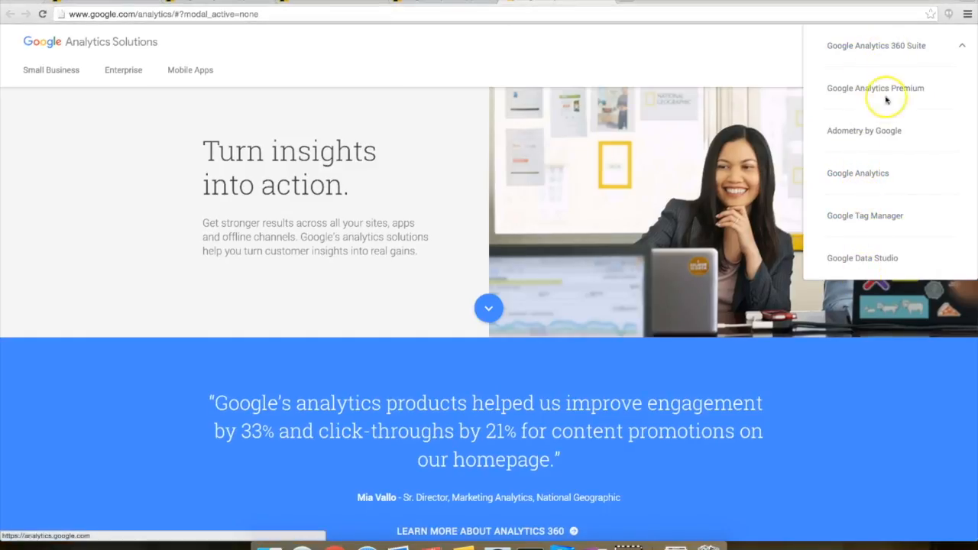
left_click(871, 175)
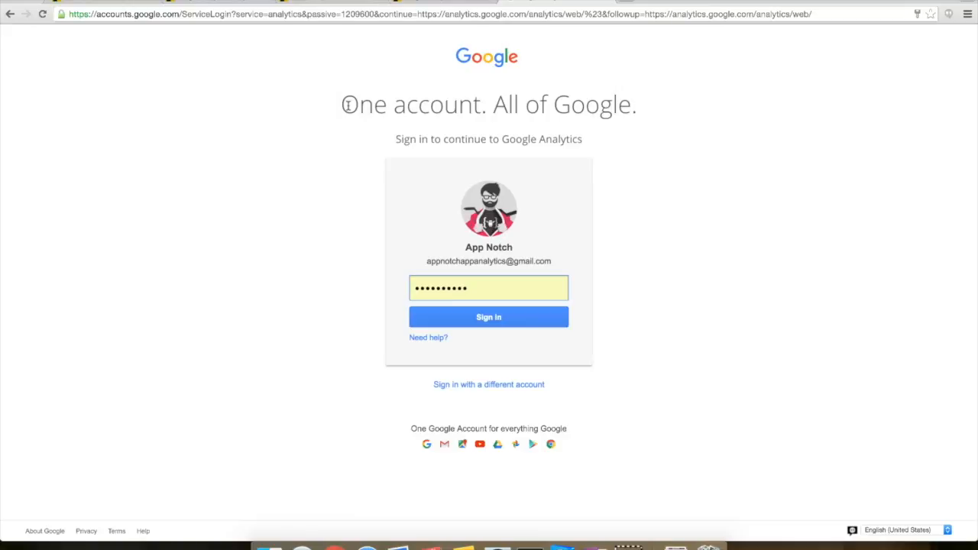
left_click(516, 329)
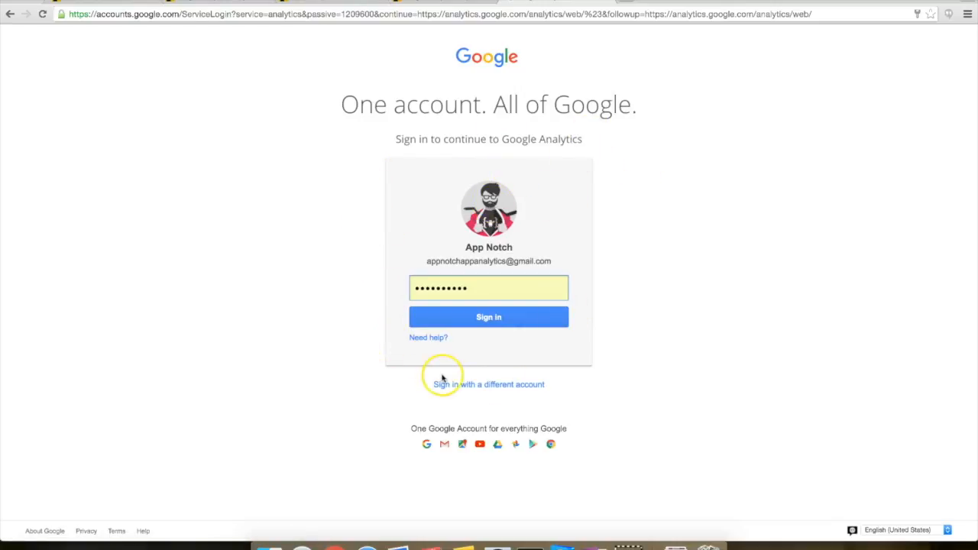
left_click(482, 386)
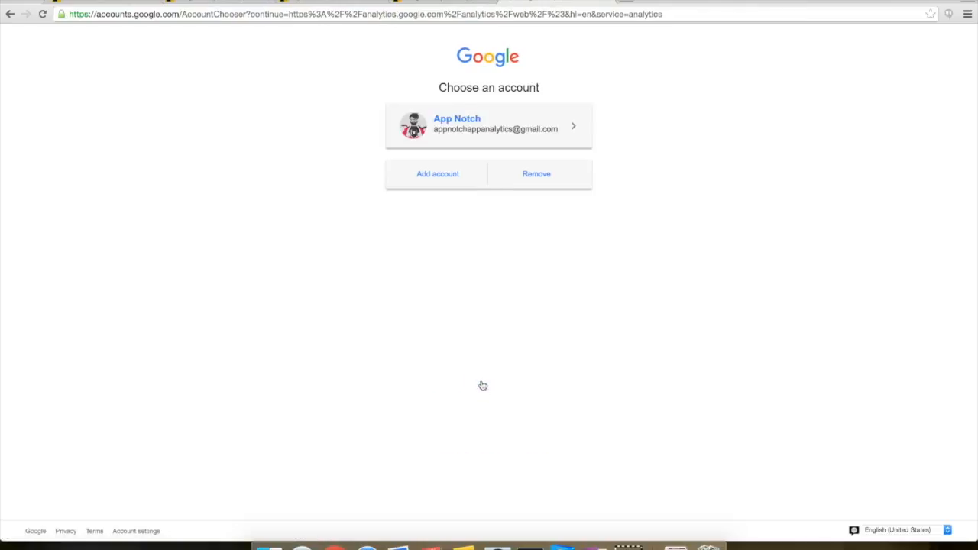
Step: Start a new Google account, entering the account holder's name and the password twice
left_click(433, 175)
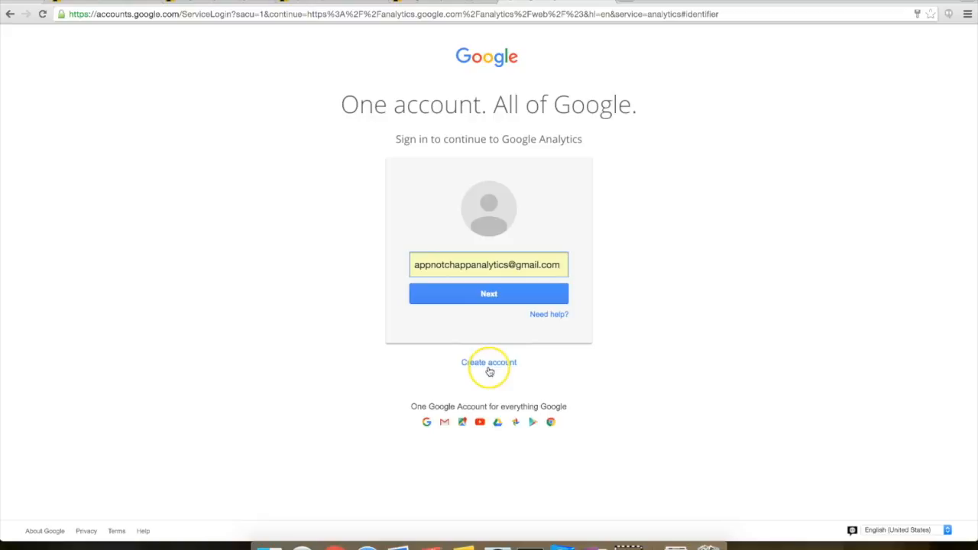
left_click(489, 363)
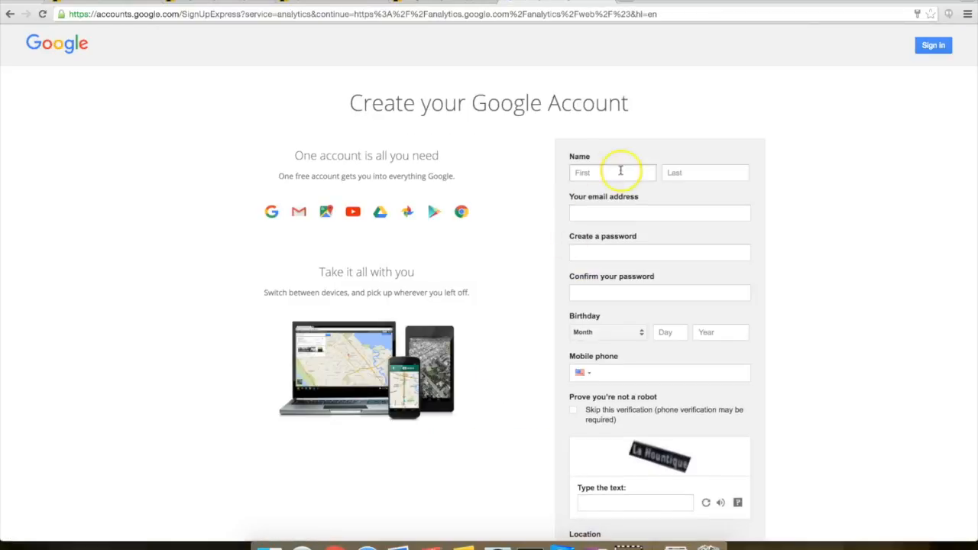
left_click(625, 170)
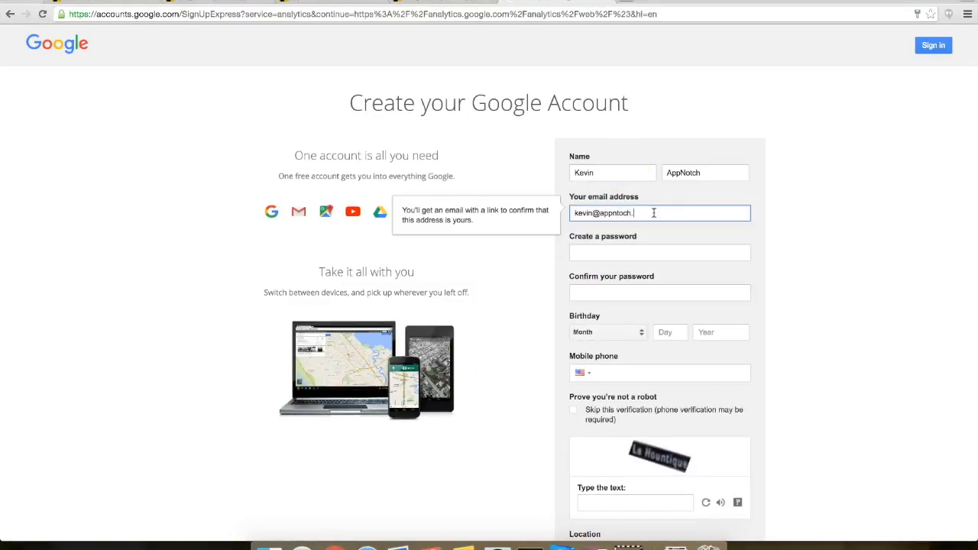
type("com")
key("Tab")
type("•••••••••")
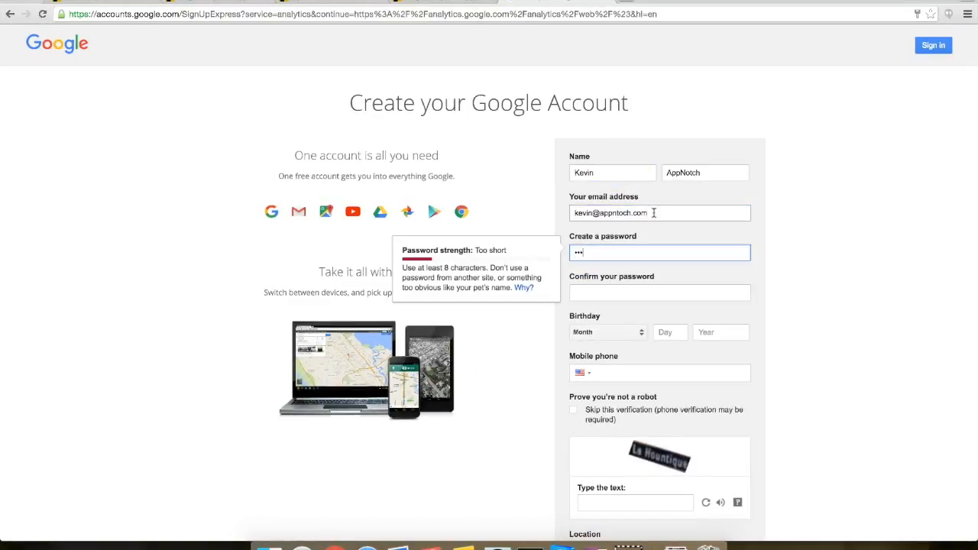
left_click(678, 292)
type("•••••••••")
Step: Enter the birth date and the robot-verification text, then submit the sign-up form
left_click(634, 332)
left_click(608, 386)
left_click(656, 333)
type("1")
left_click(703, 336)
type("1969")
left_click(718, 373)
scroll(782, 368, "down", 2)
key("Tab")
key("Tab")
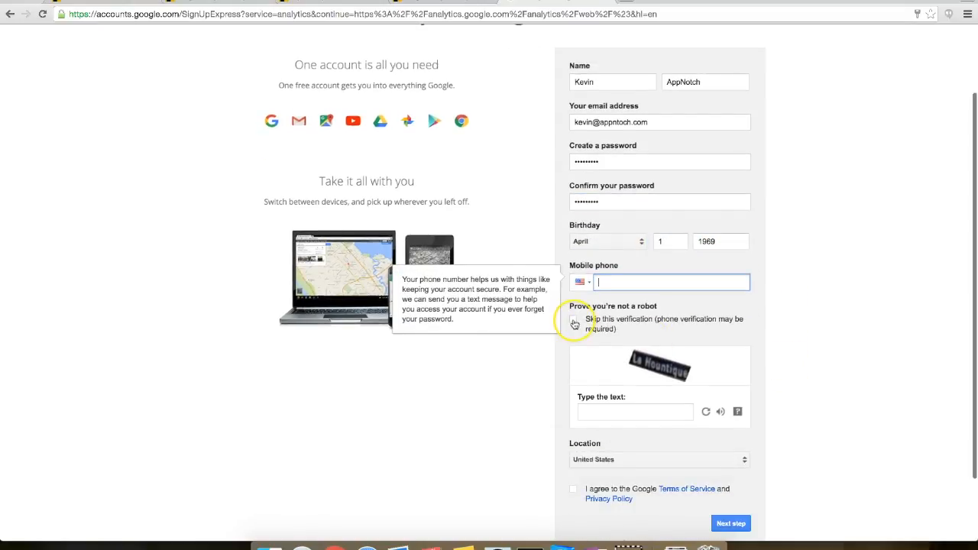
type("La Hountique")
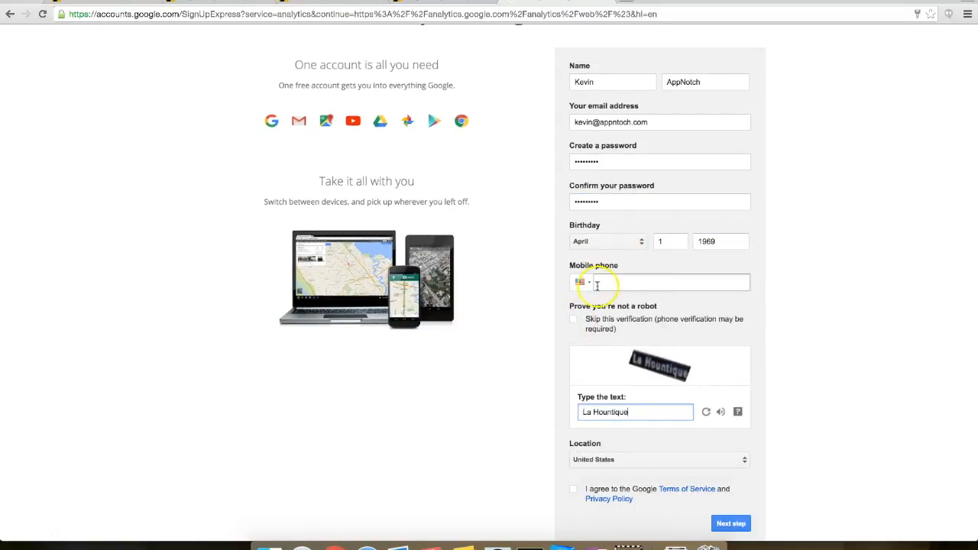
scroll(712, 420, "down", 1)
scroll(839, 400, "up", 3)
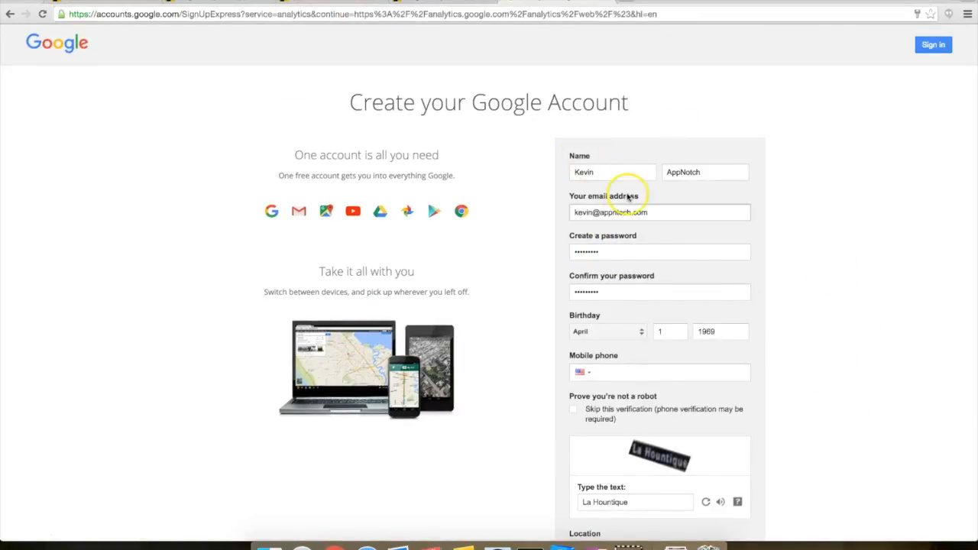
scroll(625, 195, "down", 3)
scroll(631, 222, "down", 2)
left_click(730, 461)
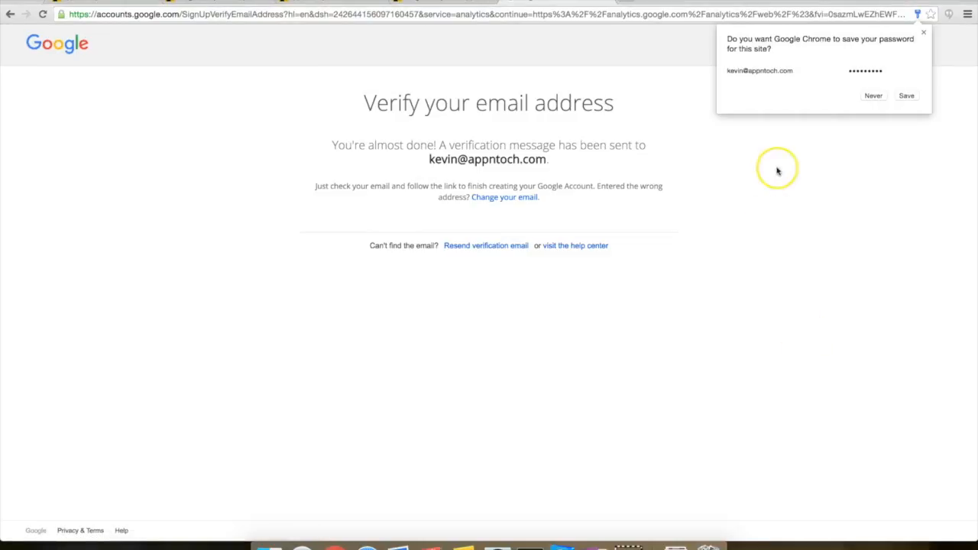
Step: Save the new password in Chrome and continue into the new Google account
left_click(906, 95)
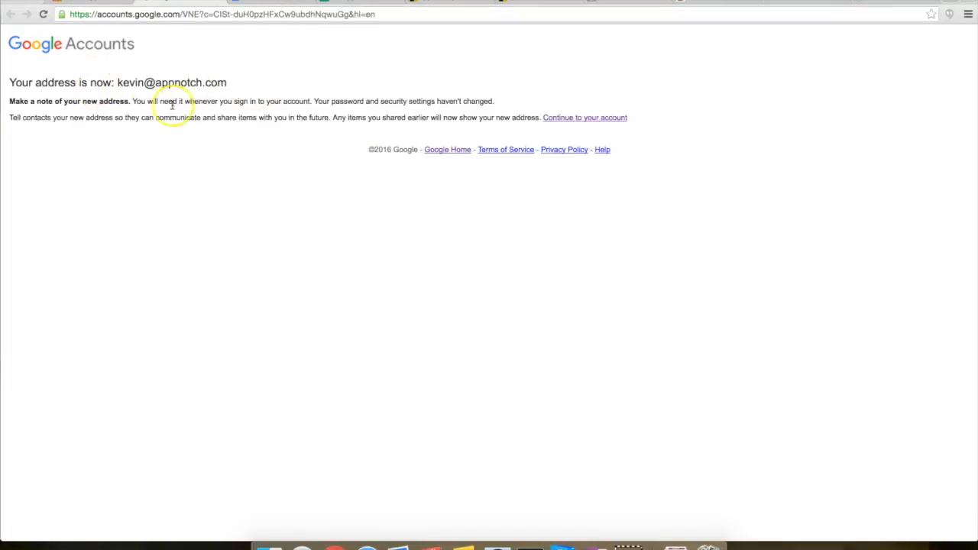
left_click(593, 119)
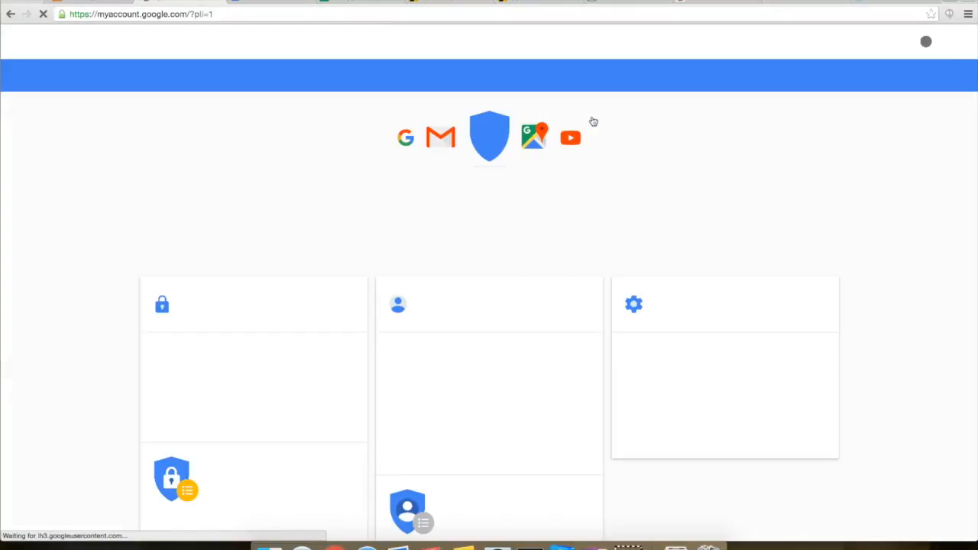
scroll(593, 147, "down", 2)
scroll(590, 142, "up", 2)
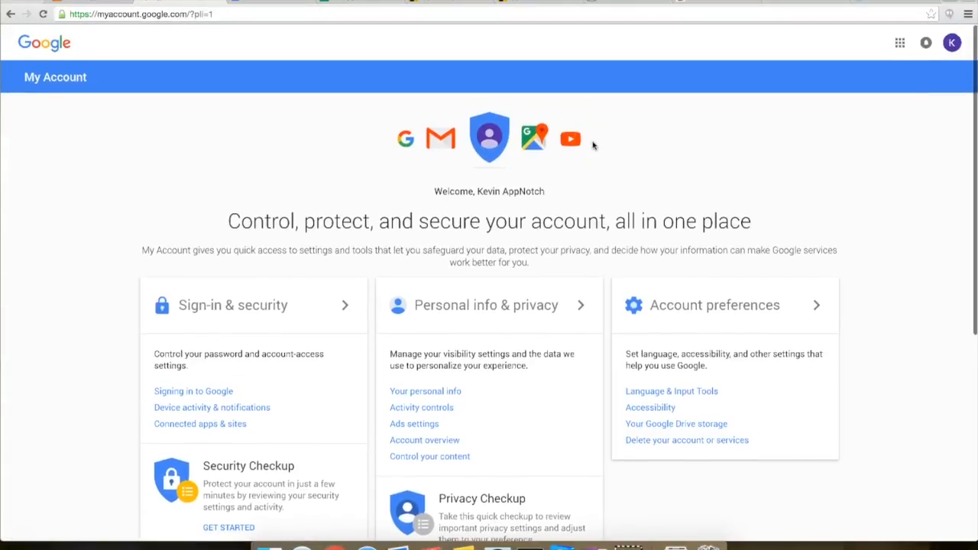
scroll(665, 149, "down", 1)
scroll(667, 150, "up", 1)
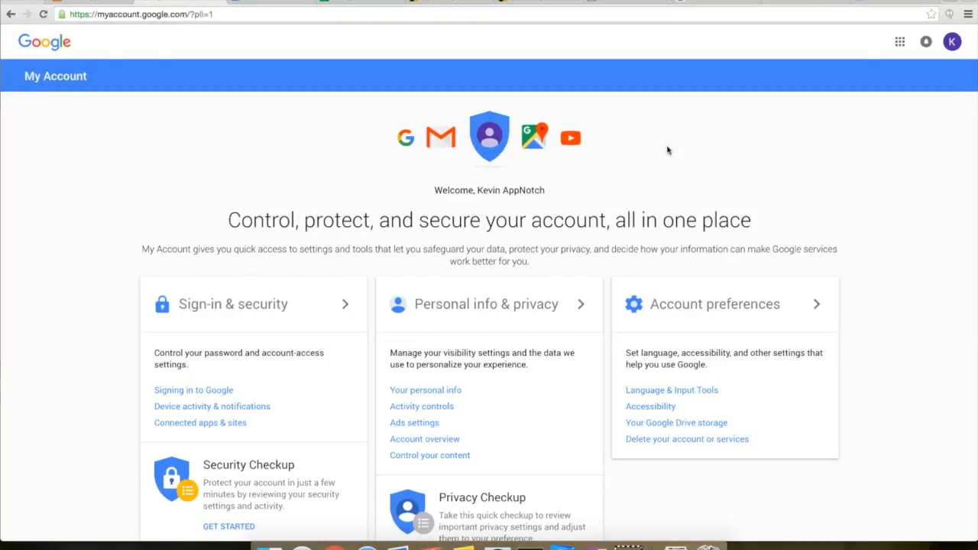
Step: Return to AppNotch's FAQ answer and open the Google Analytics site from its link
scroll(667, 149, "down", 5)
left_click(632, 246)
scroll(629, 332, "down", 1)
scroll(632, 270, "up", 5)
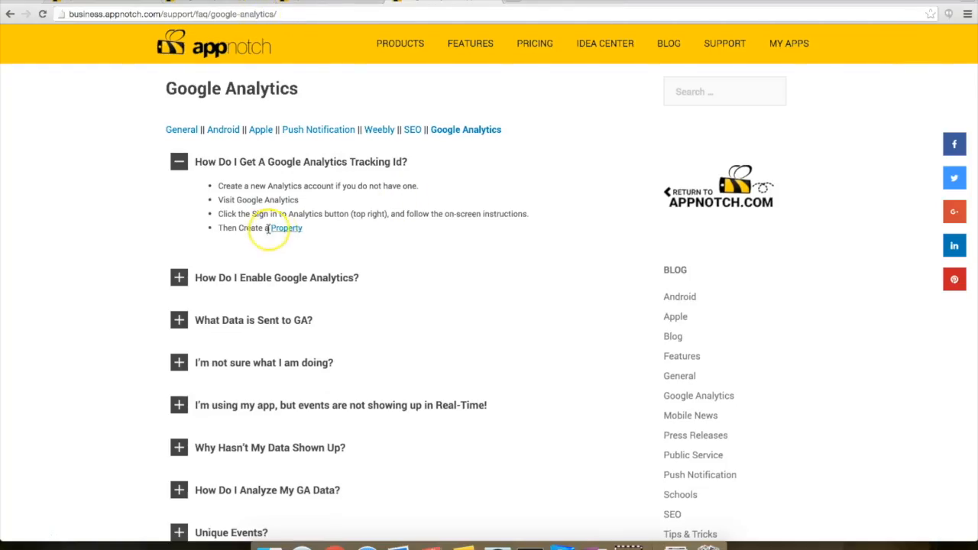
left_click(272, 202)
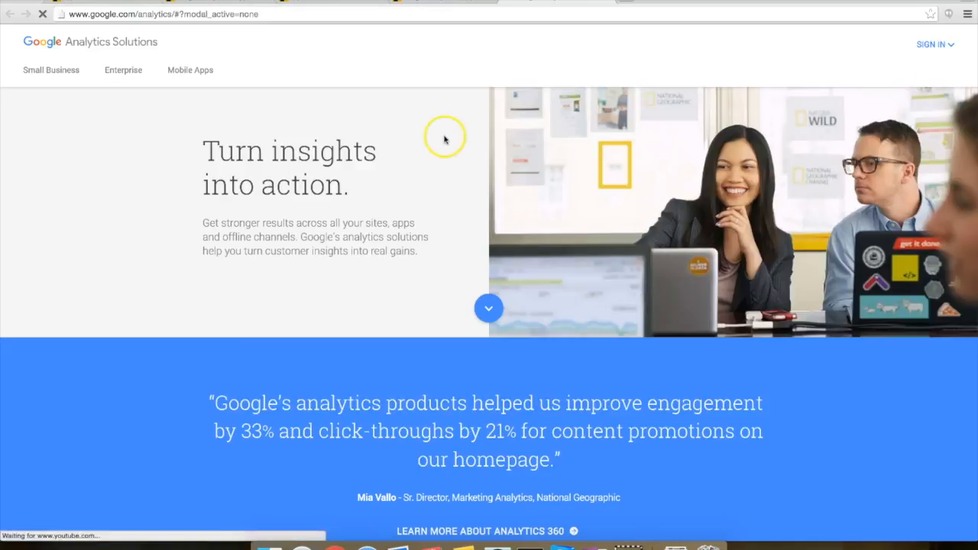
Step: Sign in through SIGN IN > Google Analytics and begin the Analytics sign-up
left_click(934, 43)
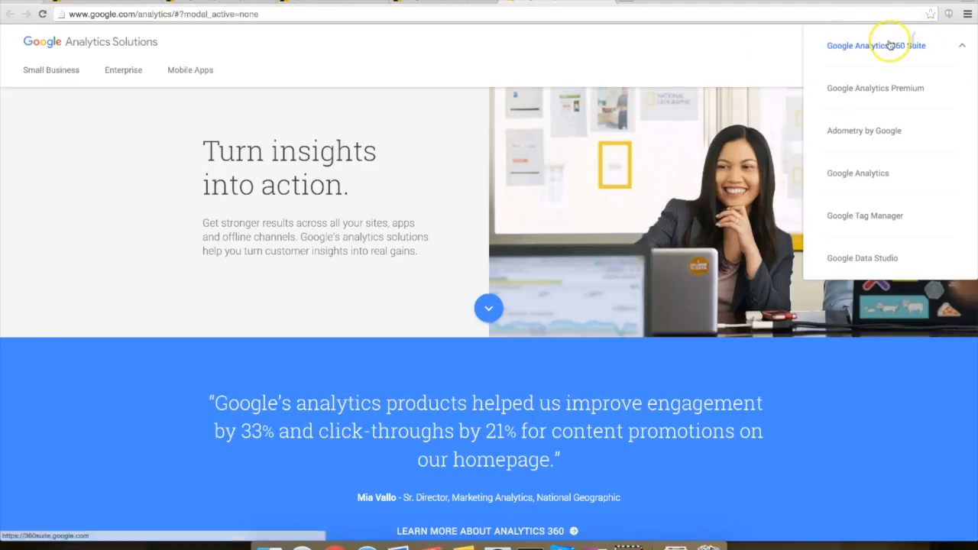
left_click(879, 175)
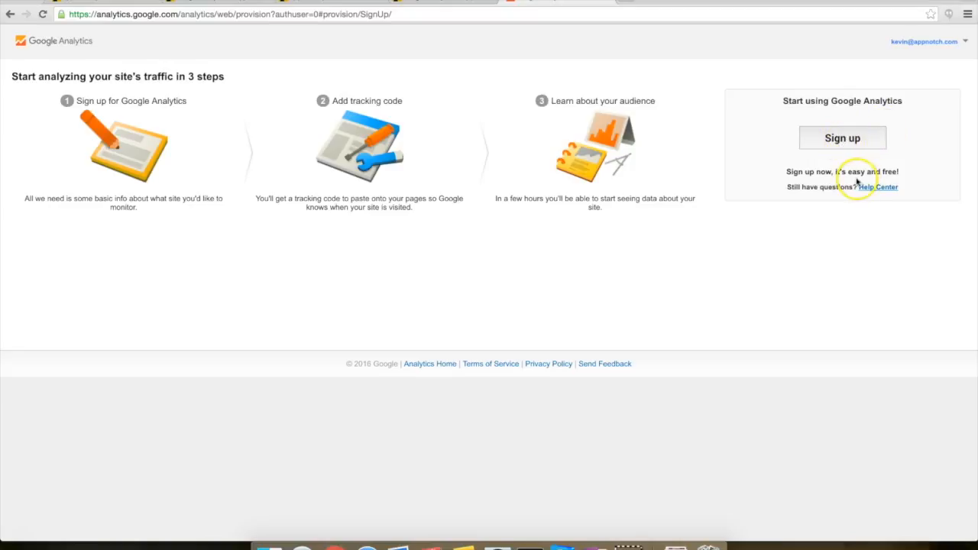
left_click(861, 138)
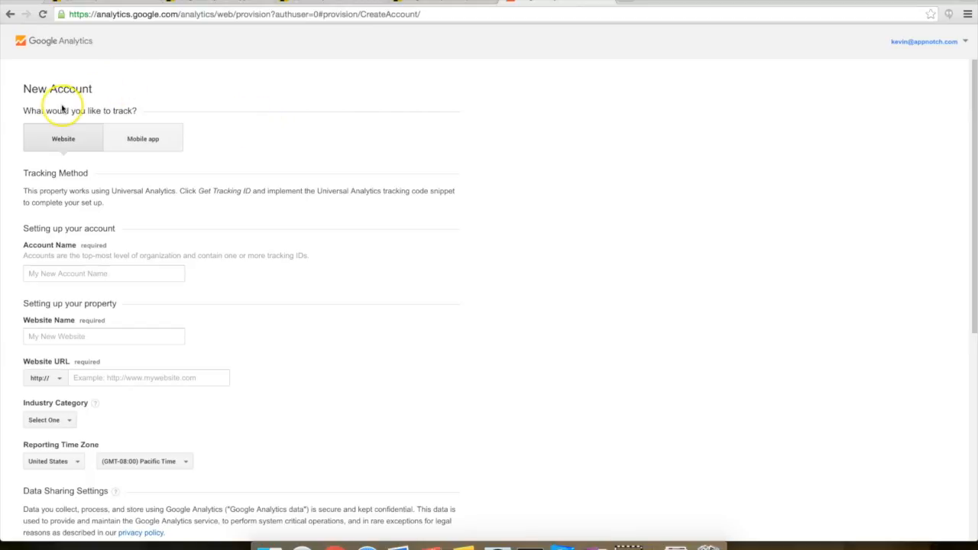
Step: Choose Mobile app, name the account My Account and the app My Cool App, category Computers and Electronics
left_click(148, 142)
type("My Account")
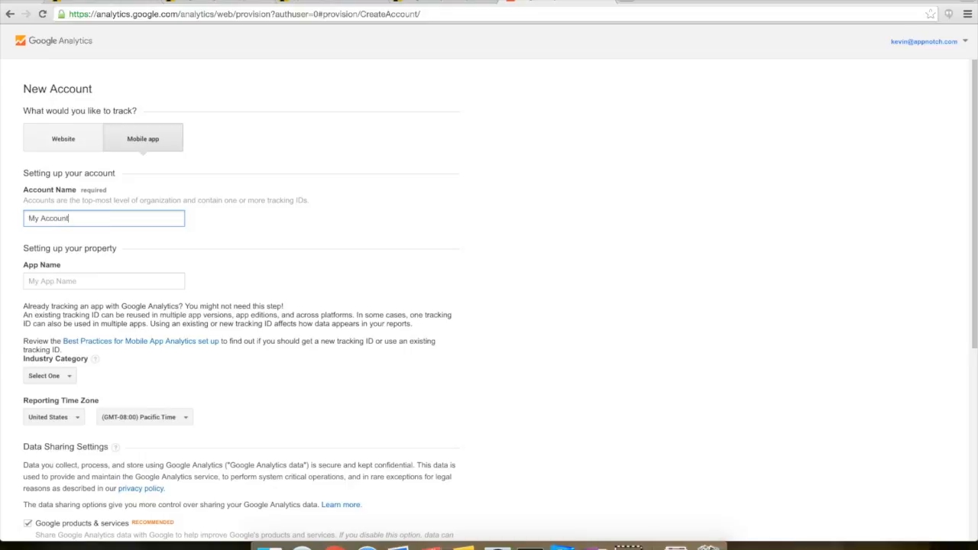
left_click(34, 280)
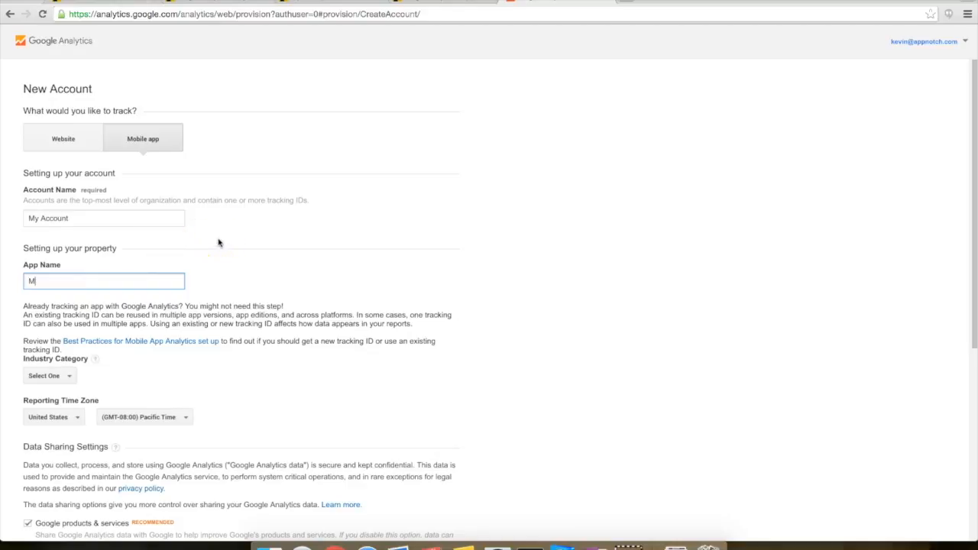
type("My Cool App")
left_click(48, 375)
scroll(81, 319, "down", 3)
scroll(84, 321, "down", 3)
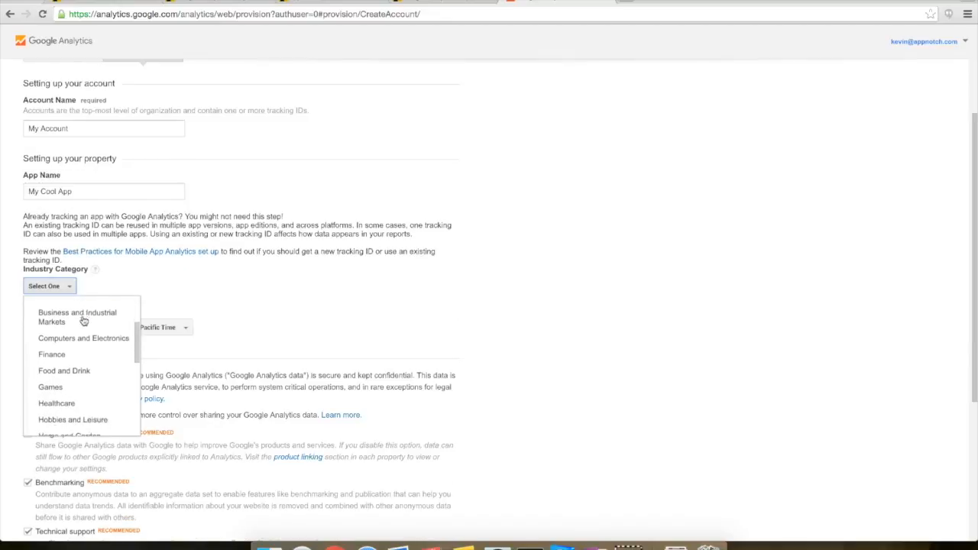
scroll(84, 321, "up", 2)
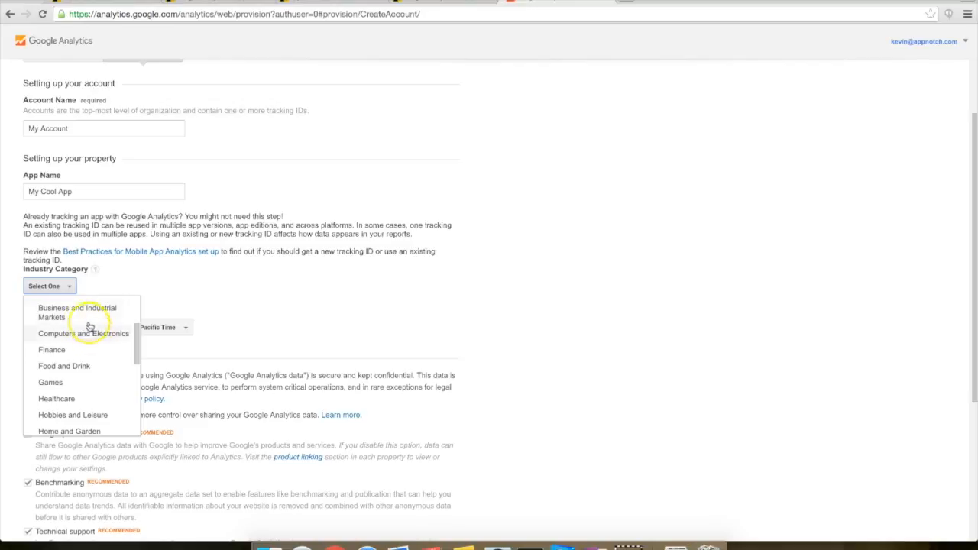
left_click(88, 333)
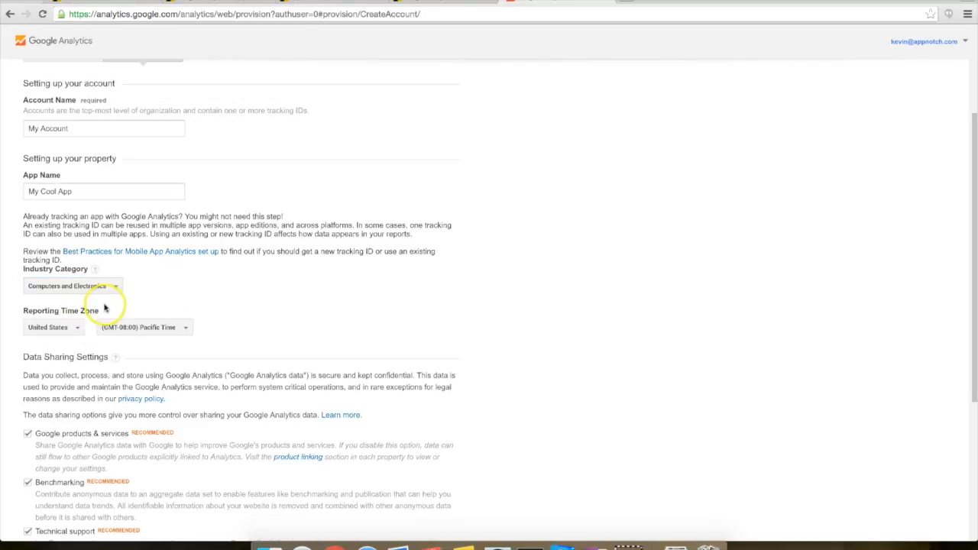
left_click_drag(120, 316, 30, 311)
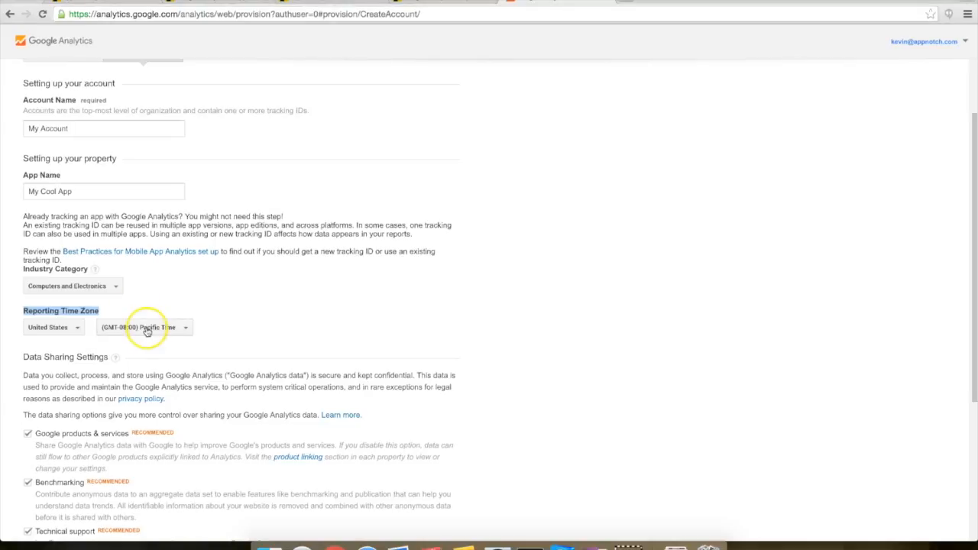
Step: Set the reporting time zone to Central Time and review the rest of the form
left_click(147, 330)
left_click(165, 441)
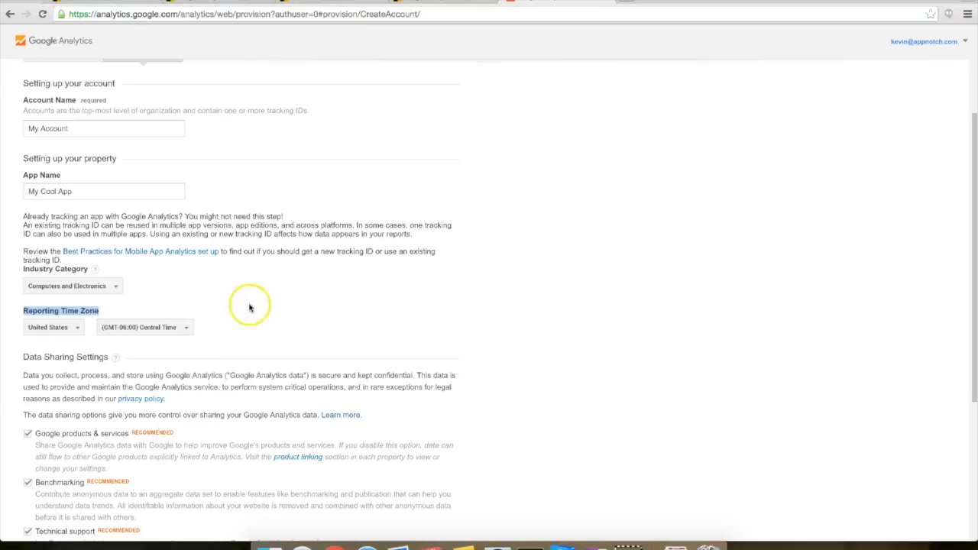
scroll(250, 307, "down", 2)
scroll(250, 306, "down", 4)
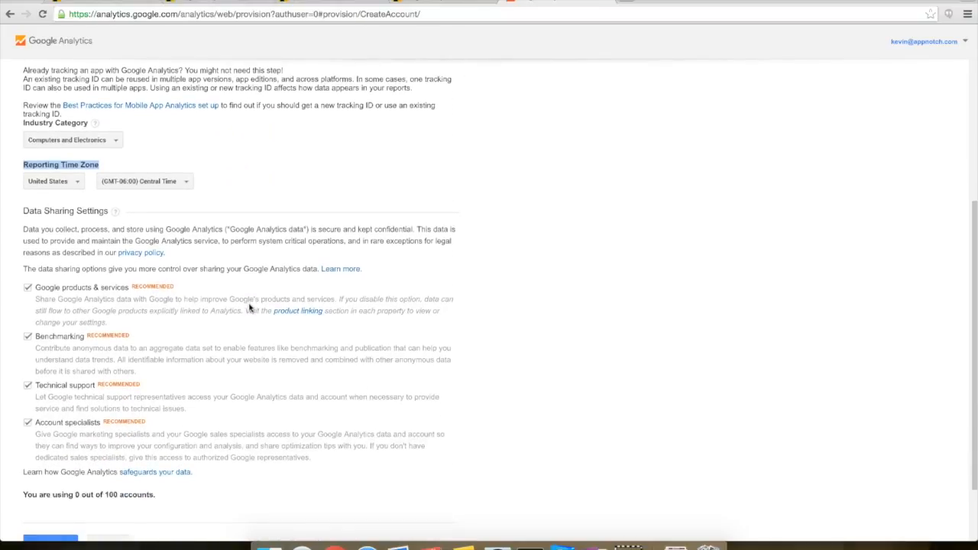
scroll(249, 308, "down", 1)
left_click(84, 175)
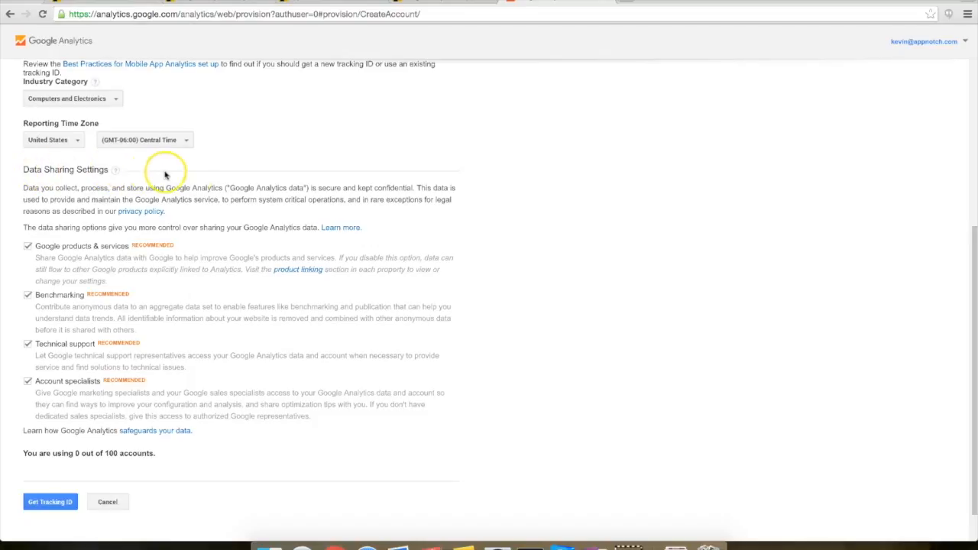
scroll(196, 176, "down", 1)
scroll(196, 178, "down", 1)
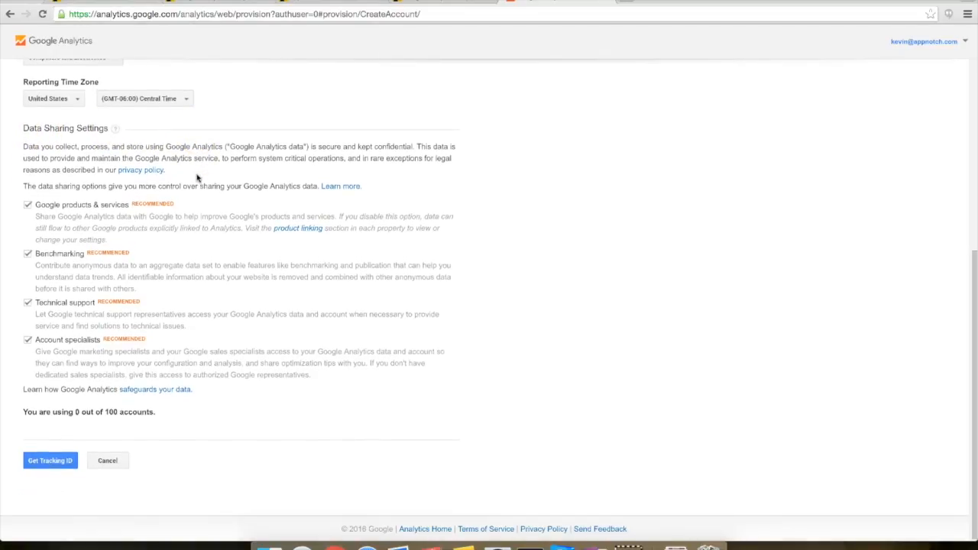
Step: Leave all Data Sharing options ticked and request the tracking ID
left_click(197, 260)
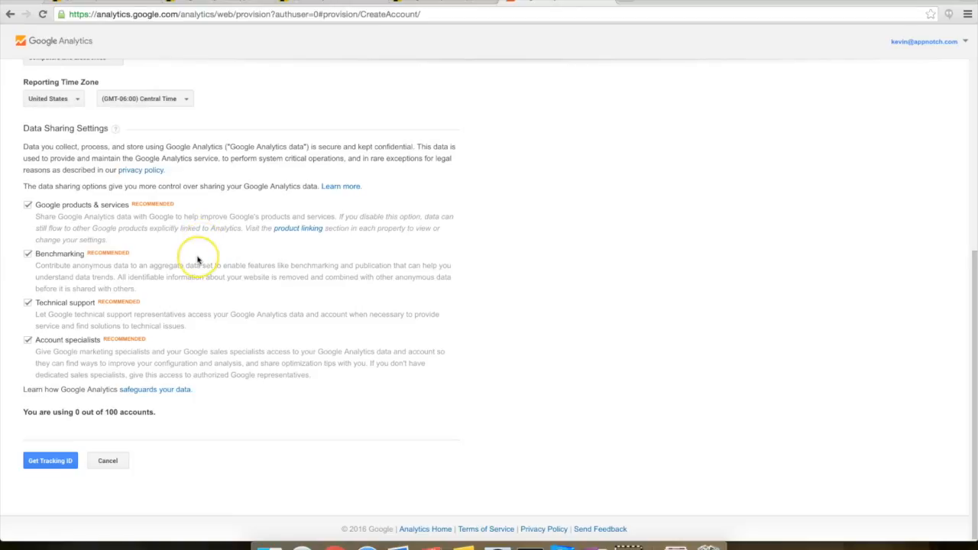
left_click(205, 262)
left_click(205, 277)
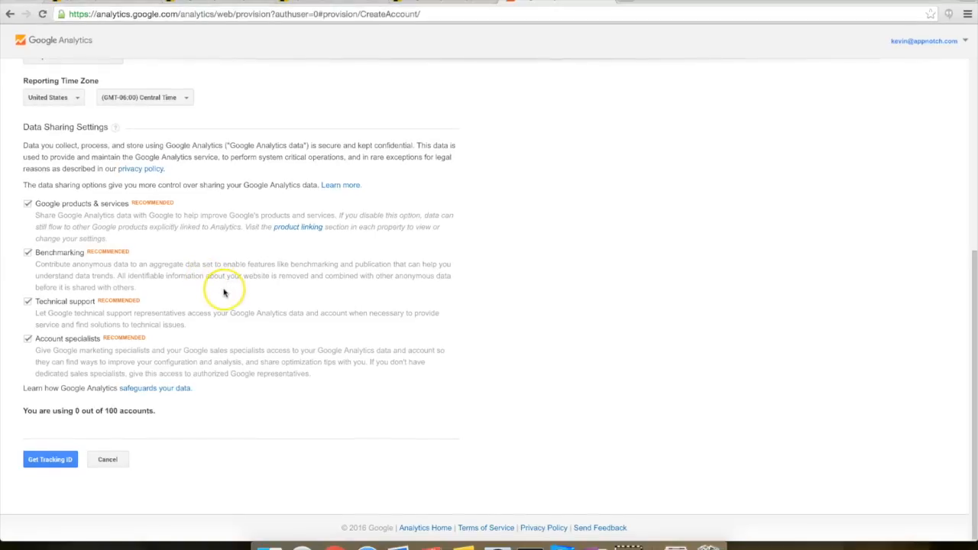
left_click_drag(178, 412, 21, 415)
left_click(81, 411)
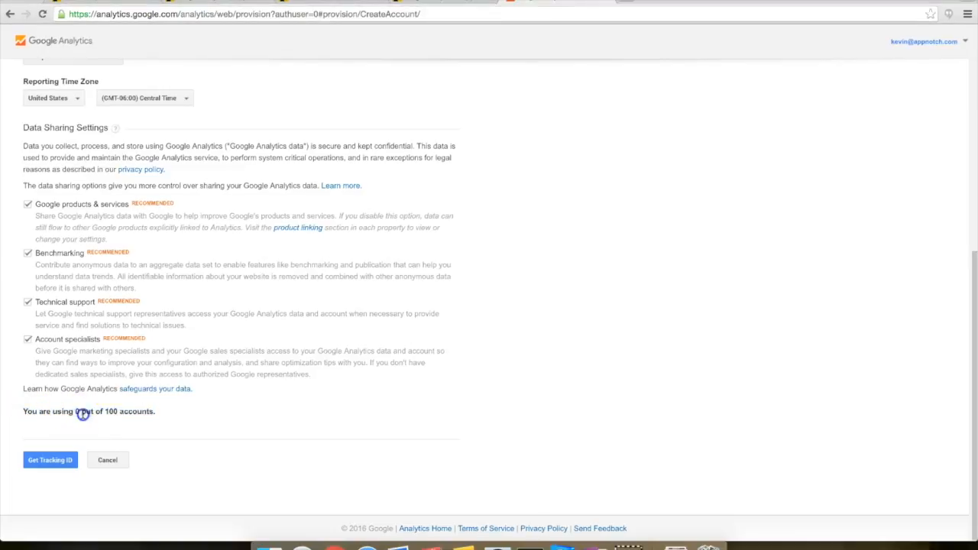
scroll(164, 415, "up", 5)
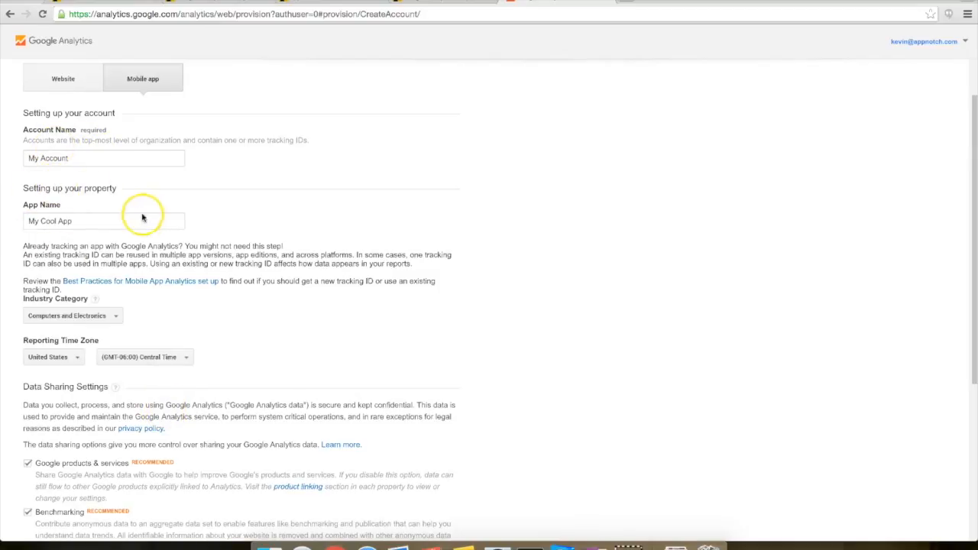
scroll(264, 215, "up", 1)
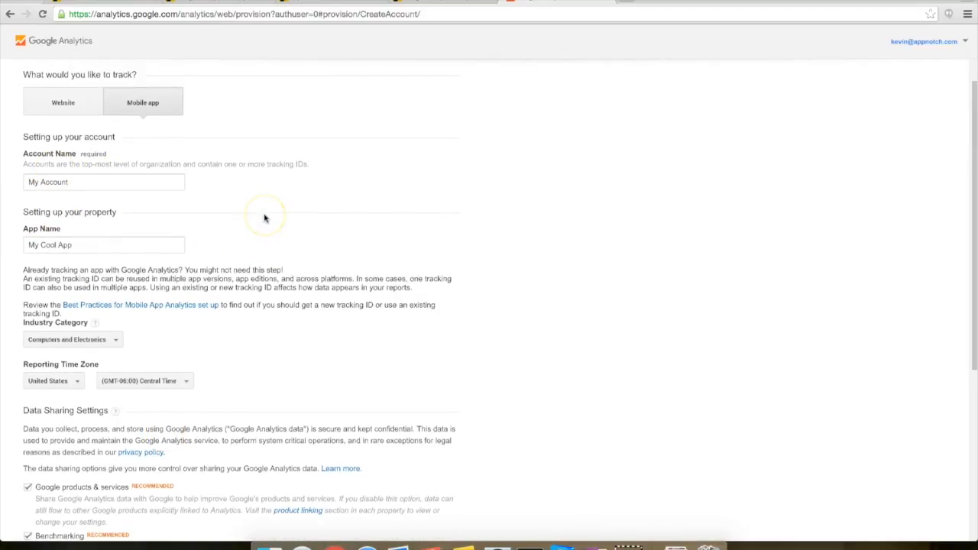
scroll(187, 160, "down", 5)
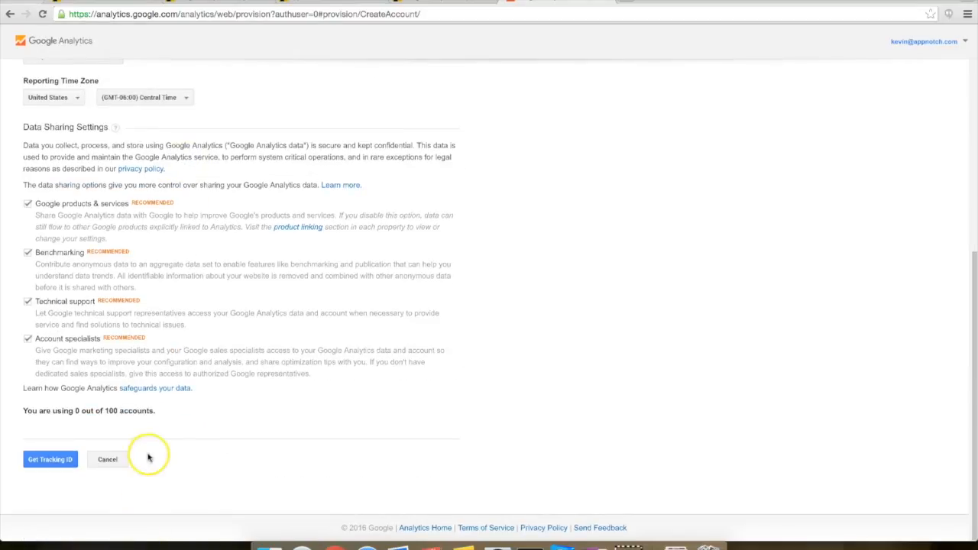
left_click(47, 460)
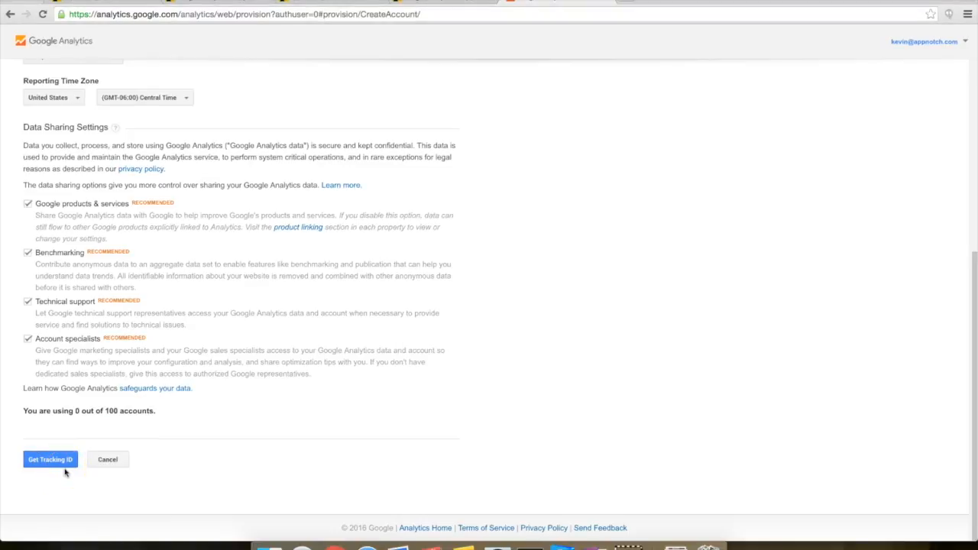
left_click(61, 461)
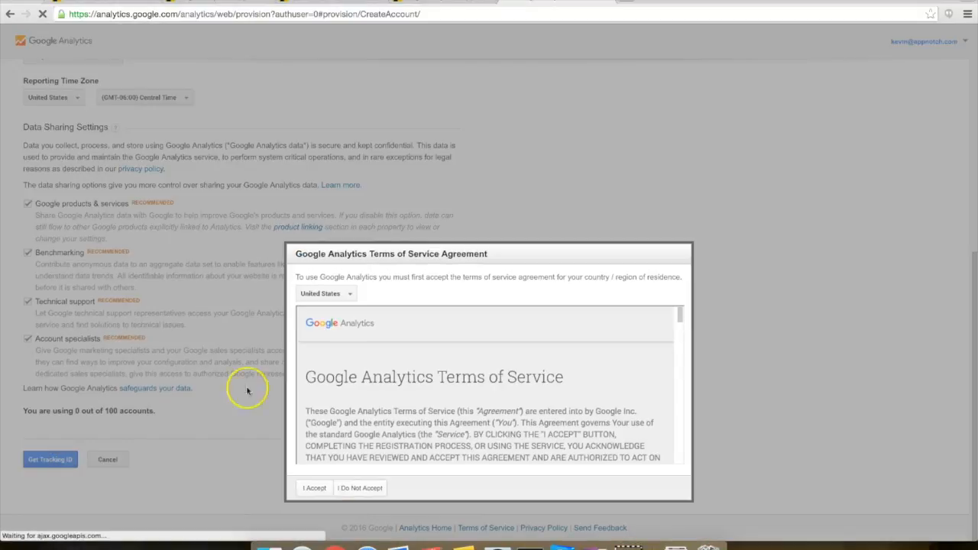
Step: Accept the Google Analytics terms of service and copy My Cool App's new tracking ID
scroll(437, 324, "down", 5)
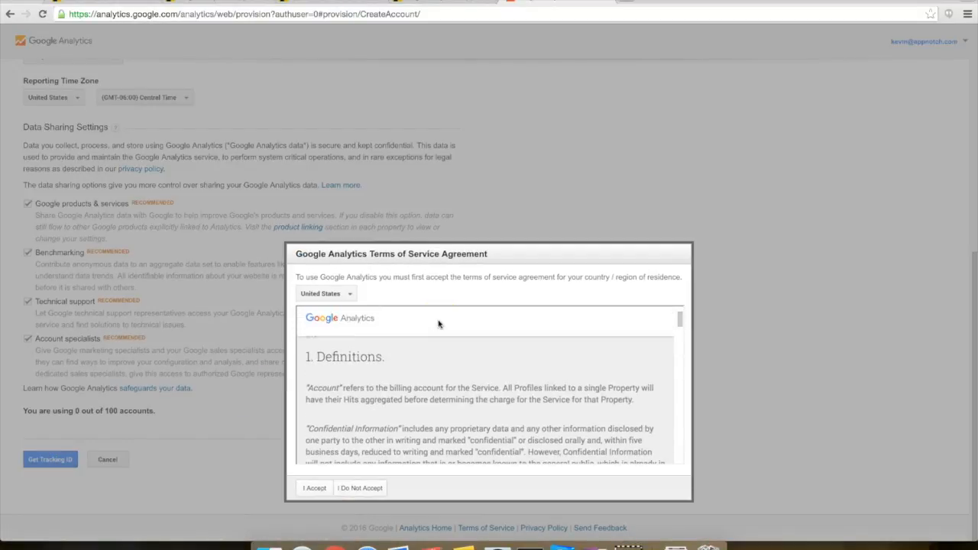
scroll(438, 324, "down", 10)
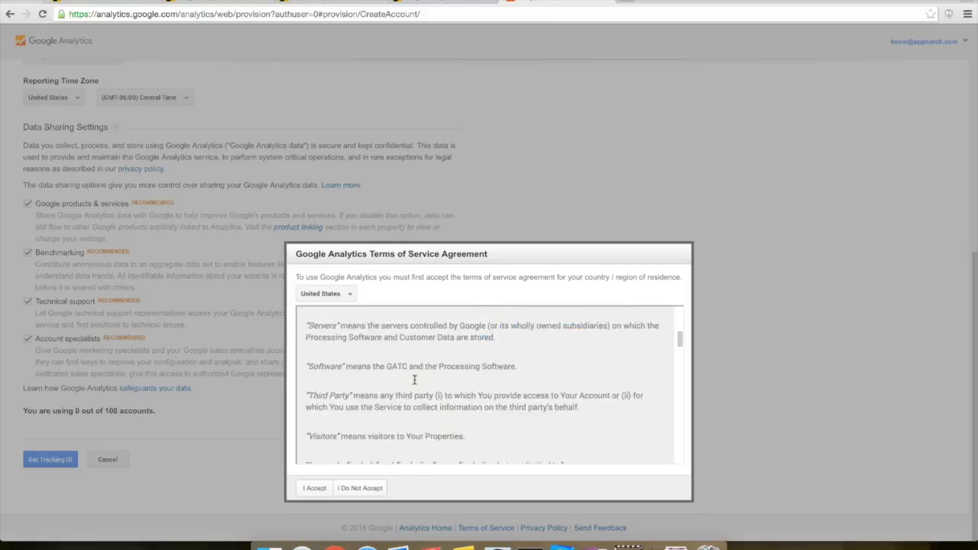
scroll(414, 380, "down", 3)
left_click(314, 487)
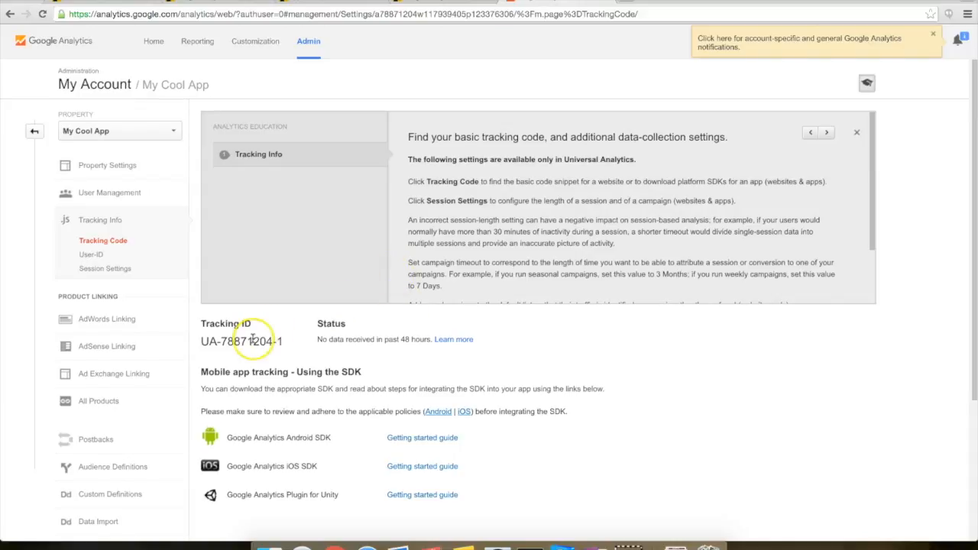
left_click_drag(289, 342, 203, 343)
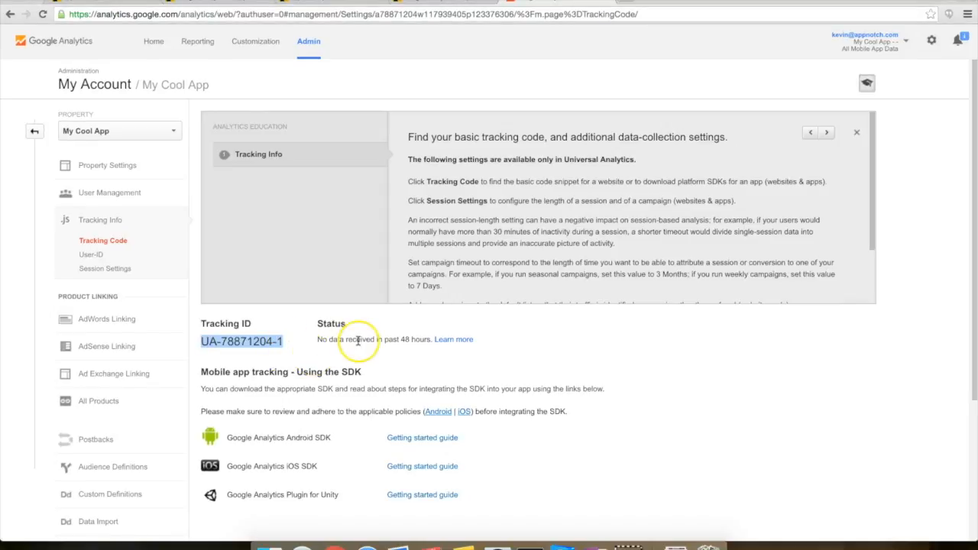
left_click(233, 5)
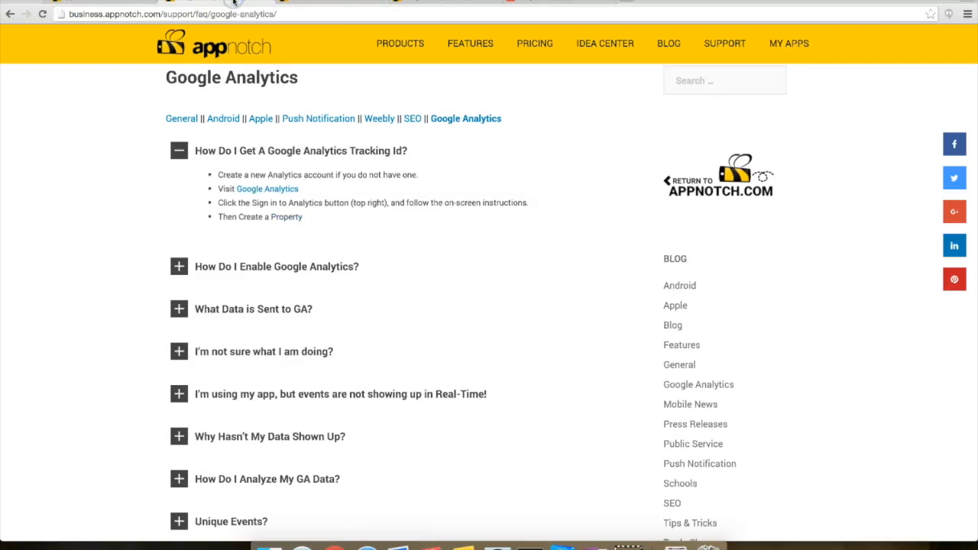
Step: Expand the 'How Do I Enable Google Analytics?' answer and read its Step 4 and Step 5 instructions
left_click(297, 268)
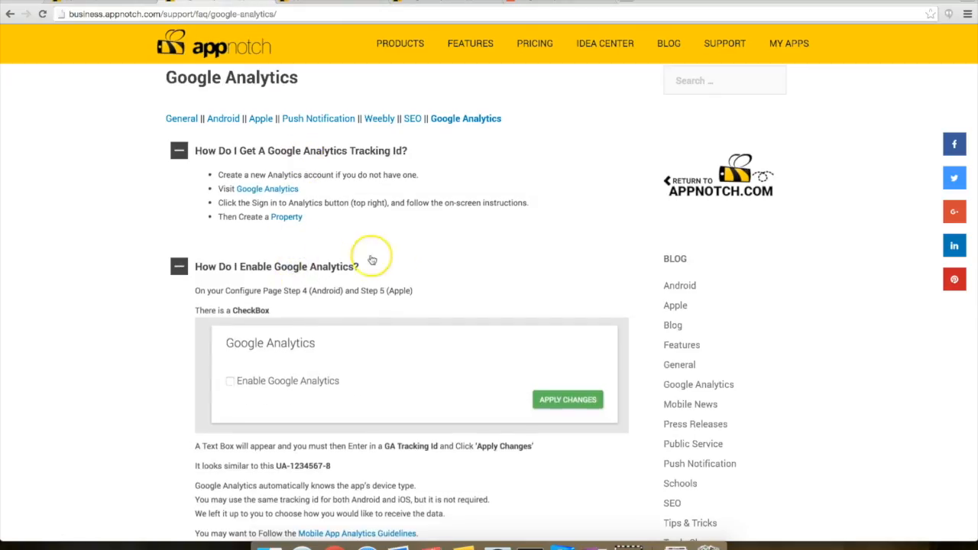
scroll(382, 258, "down", 1)
scroll(416, 258, "down", 2)
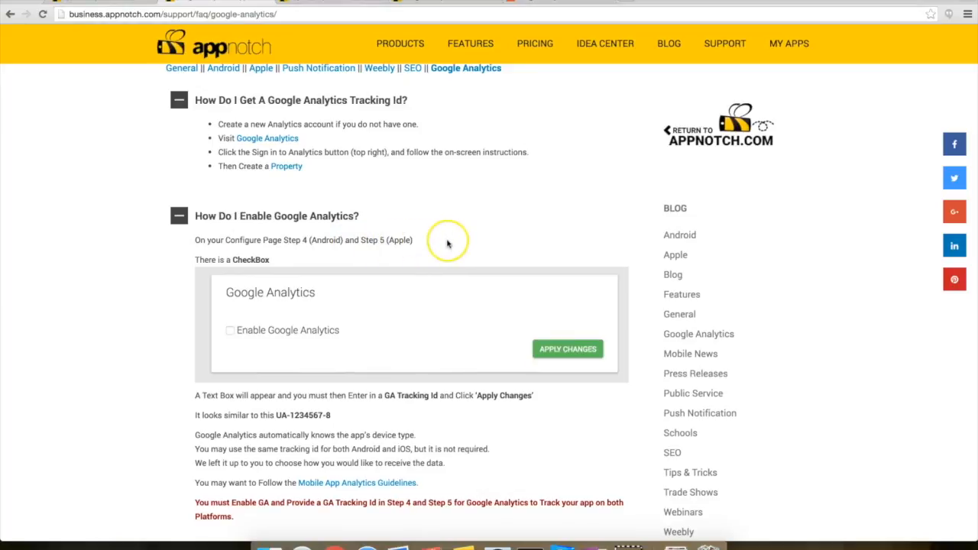
scroll(447, 242, "down", 2)
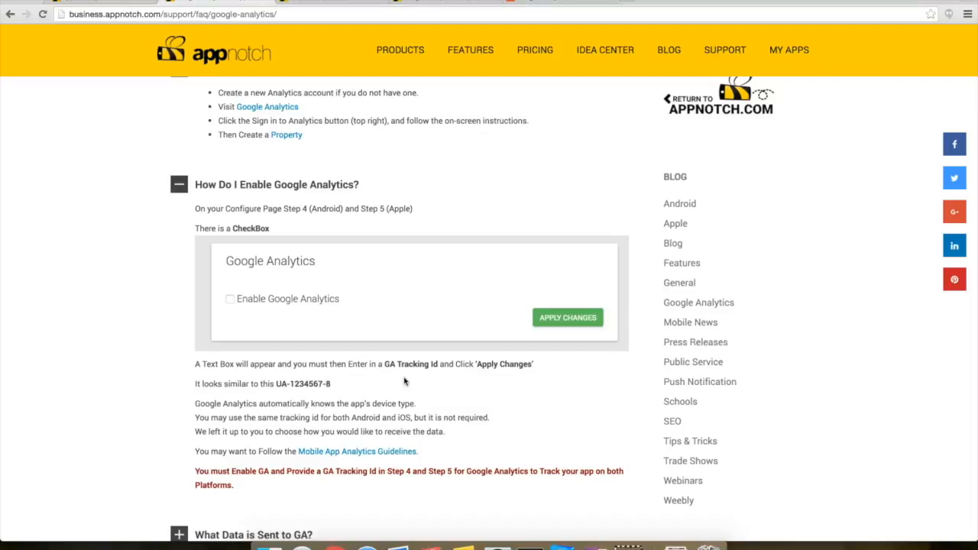
scroll(473, 298, "down", 1)
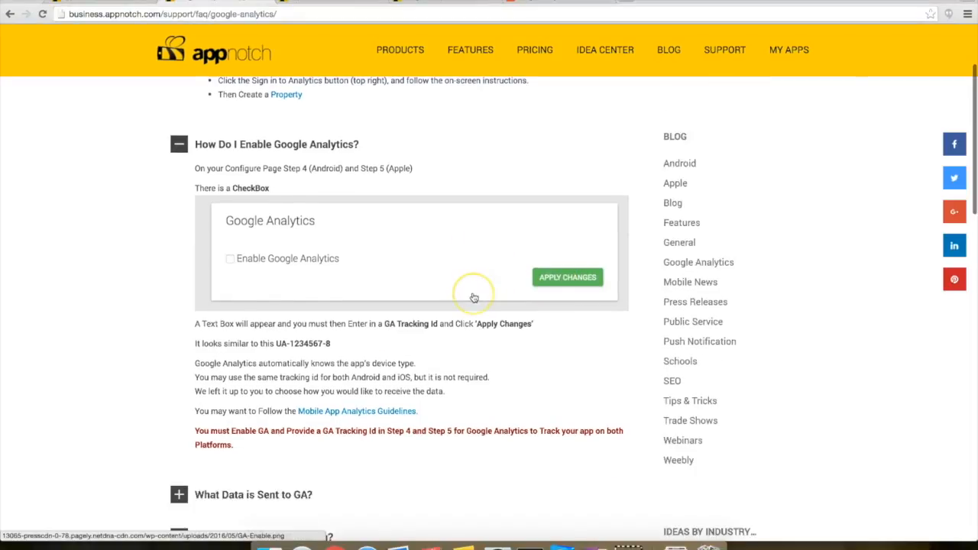
scroll(474, 298, "down", 1)
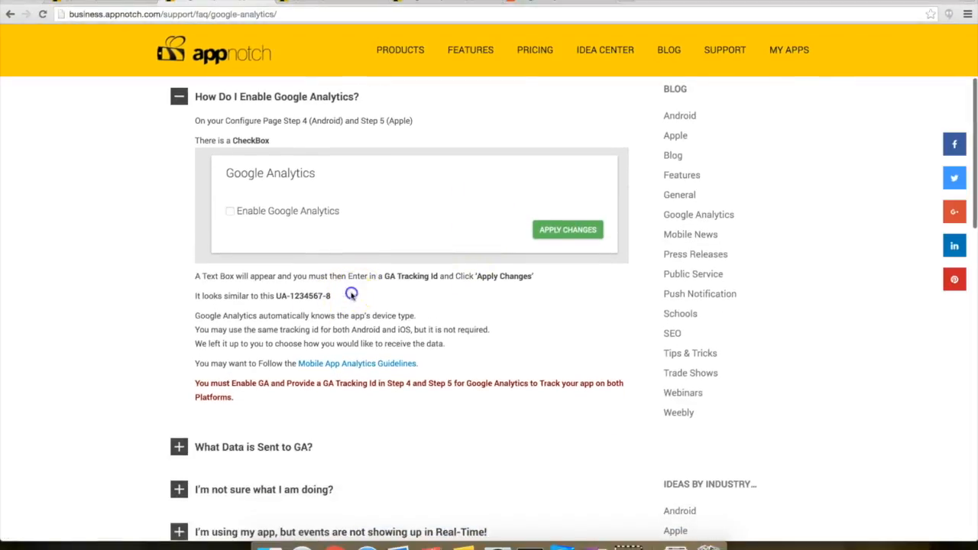
triple_click(351, 295)
left_click(375, 290)
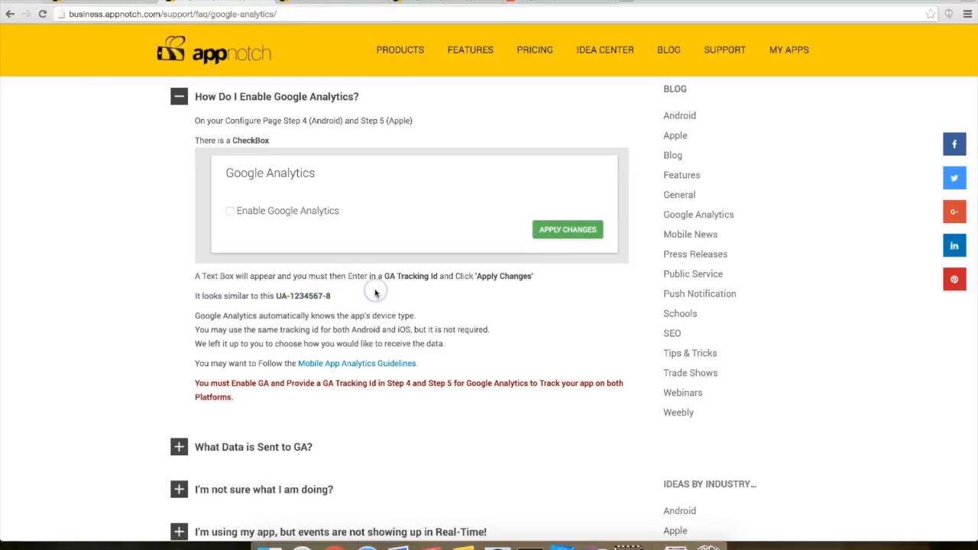
Step: Enable Google Analytics on the Android step with the copied tracking ID as tracker key, and apply changes
left_click(321, 3)
scroll(428, 146, "down", 1)
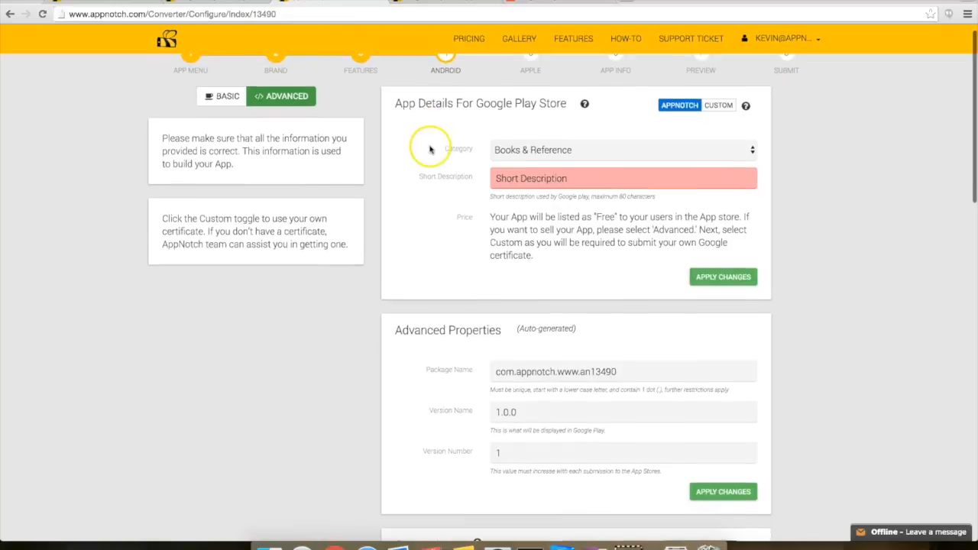
scroll(432, 74, "down", 2)
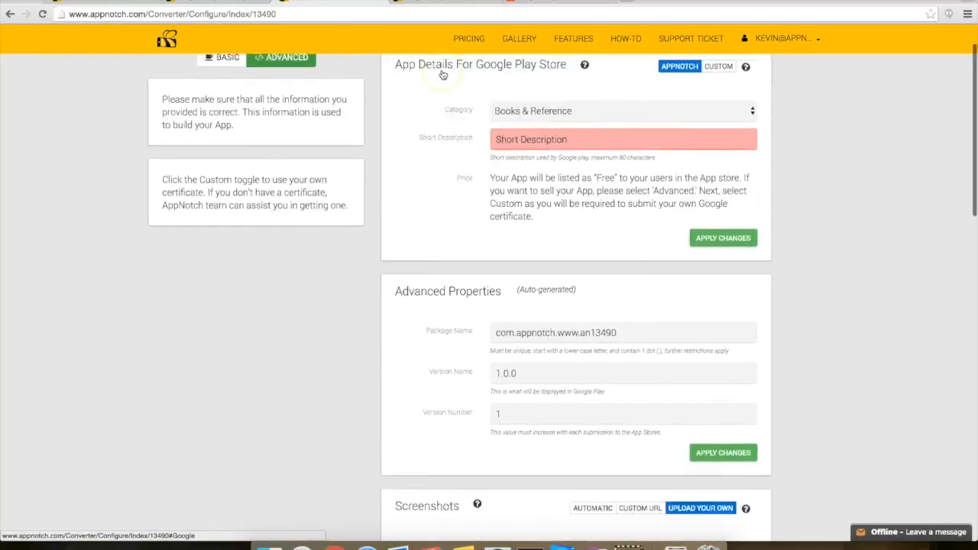
scroll(443, 74, "down", 6)
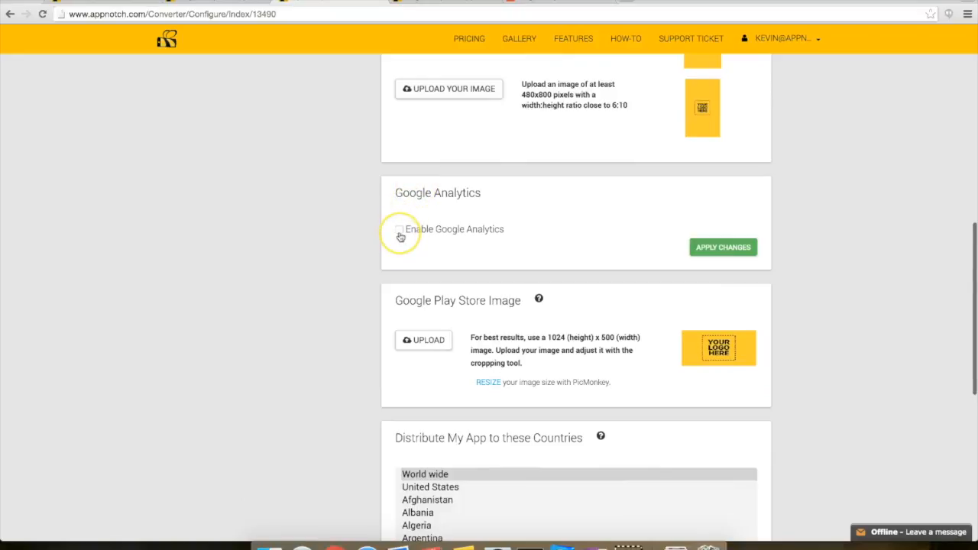
left_click(398, 235)
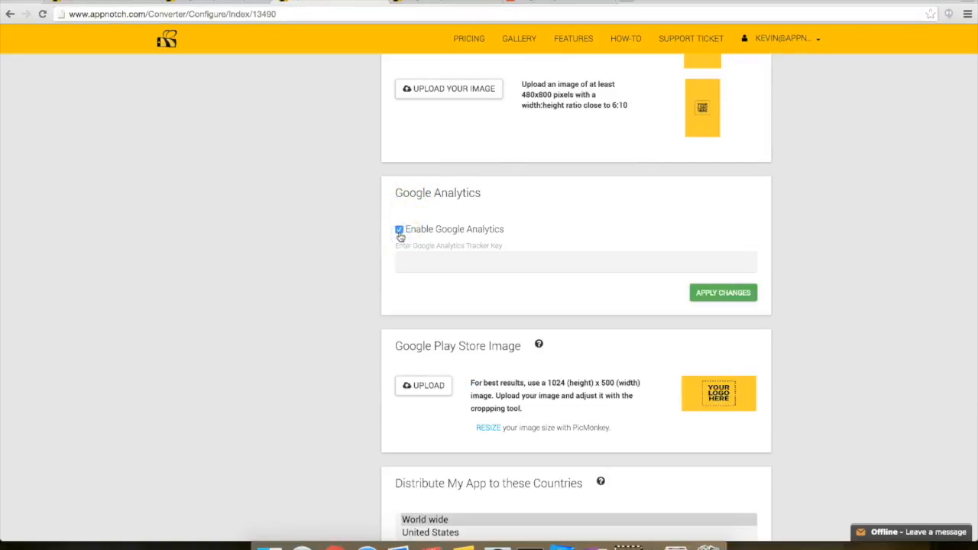
left_click(424, 261)
type("UA-78871204-1")
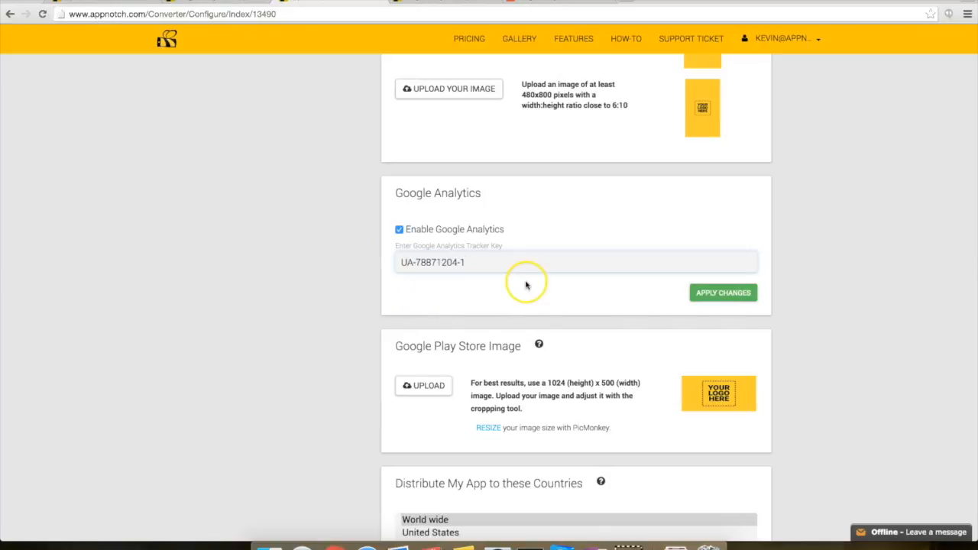
left_click(700, 291)
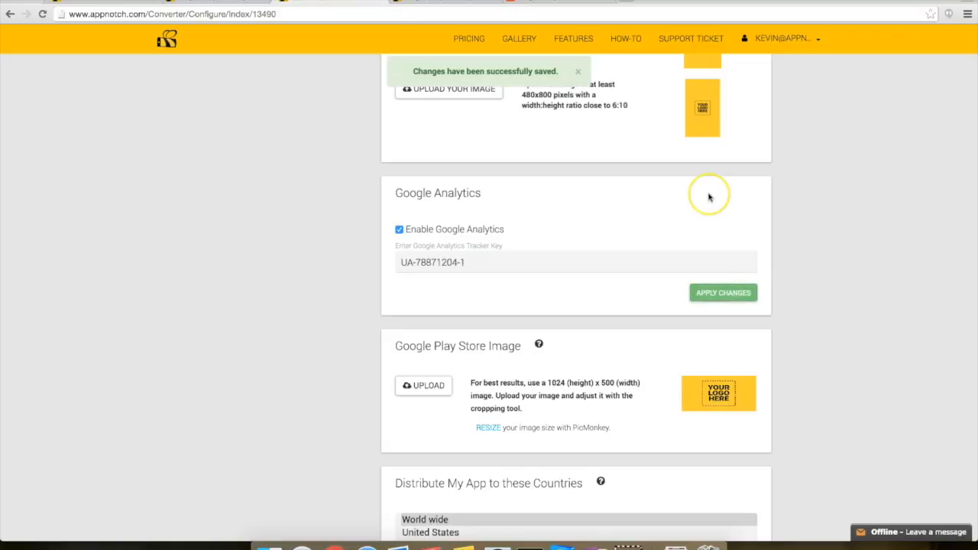
left_click(507, 82)
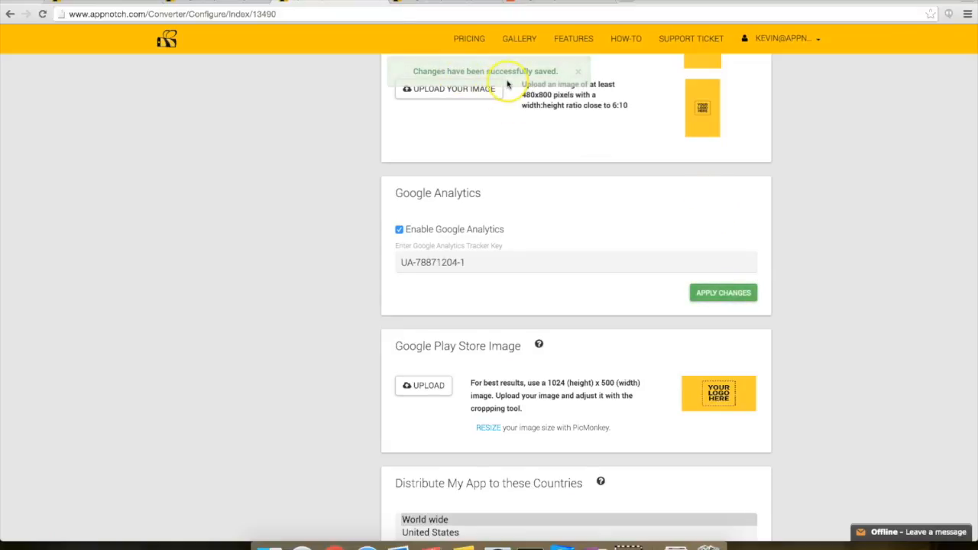
Step: Reread the FAQ note that Google Analytics must be enabled on both Android and Apple steps
scroll(539, 212, "up", 5)
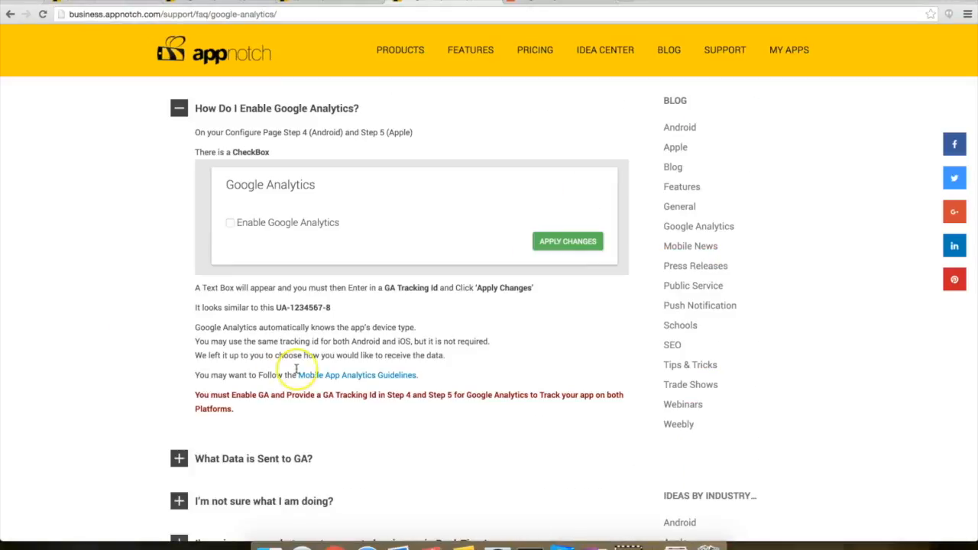
scroll(463, 380, "down", 1)
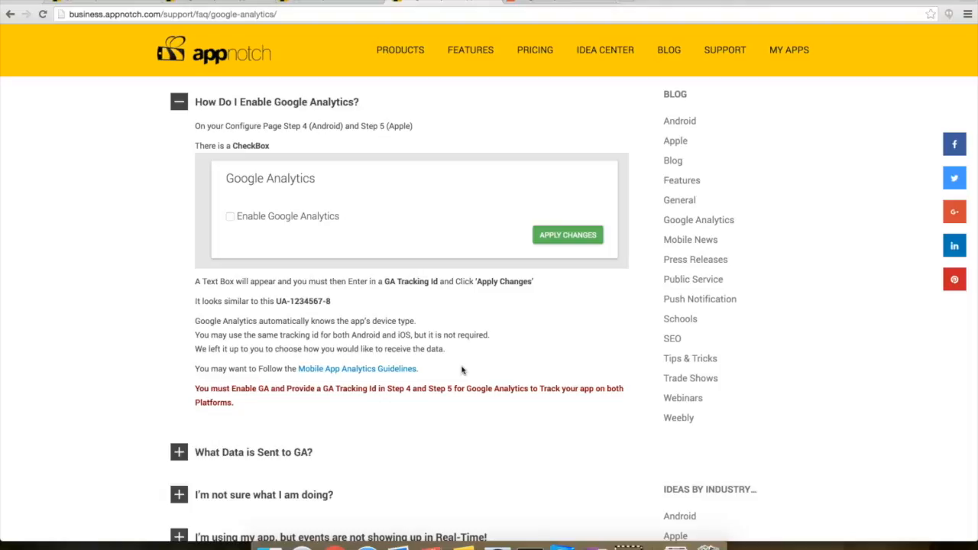
left_click(349, 4)
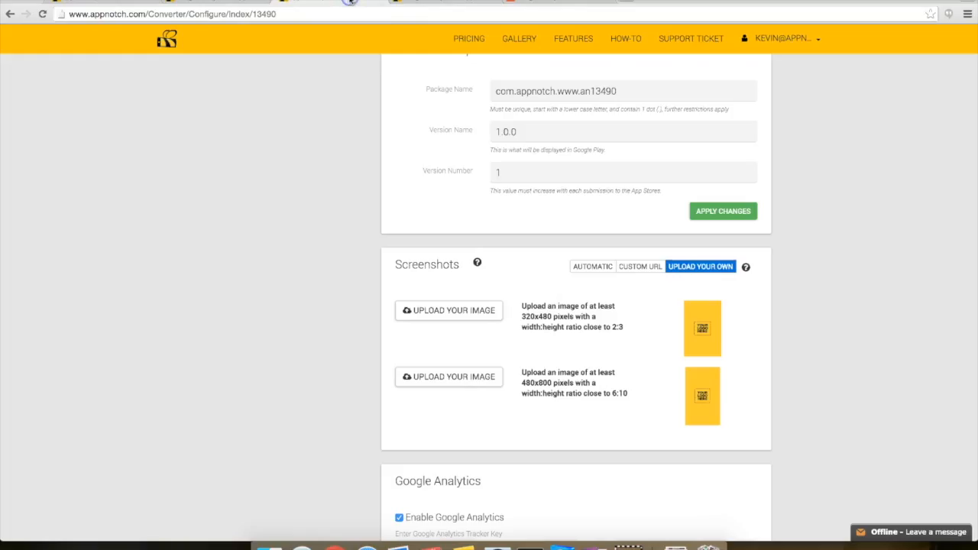
Step: Copy the saved tracking ID from the Android step's Tracker Key field
scroll(352, 236, "down", 5)
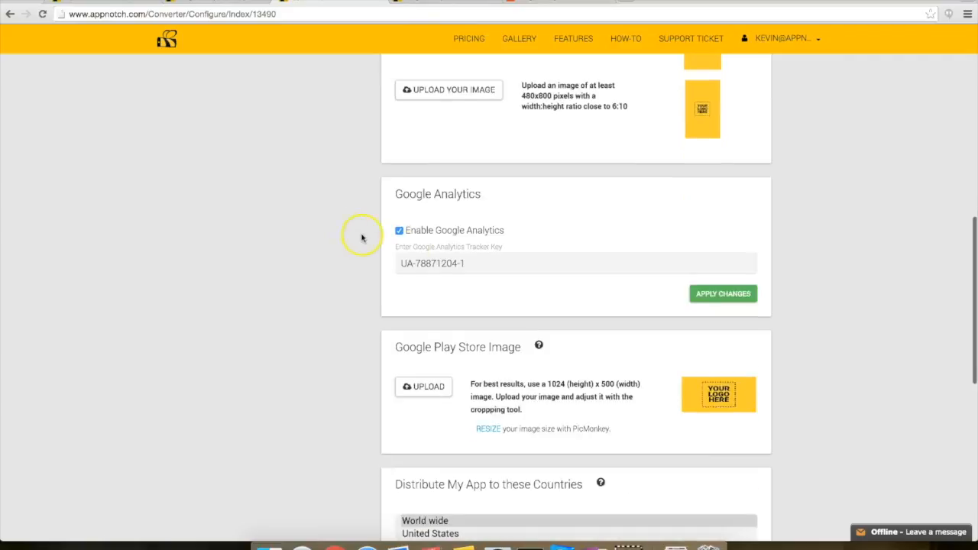
left_click(473, 261)
left_click_drag(473, 260, 376, 267)
key("ctrl+c")
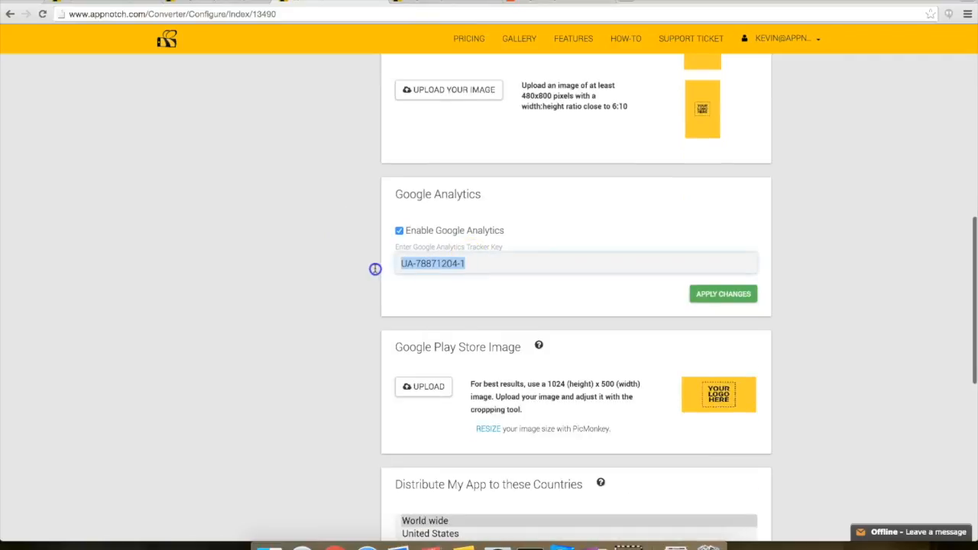
left_click(478, 262)
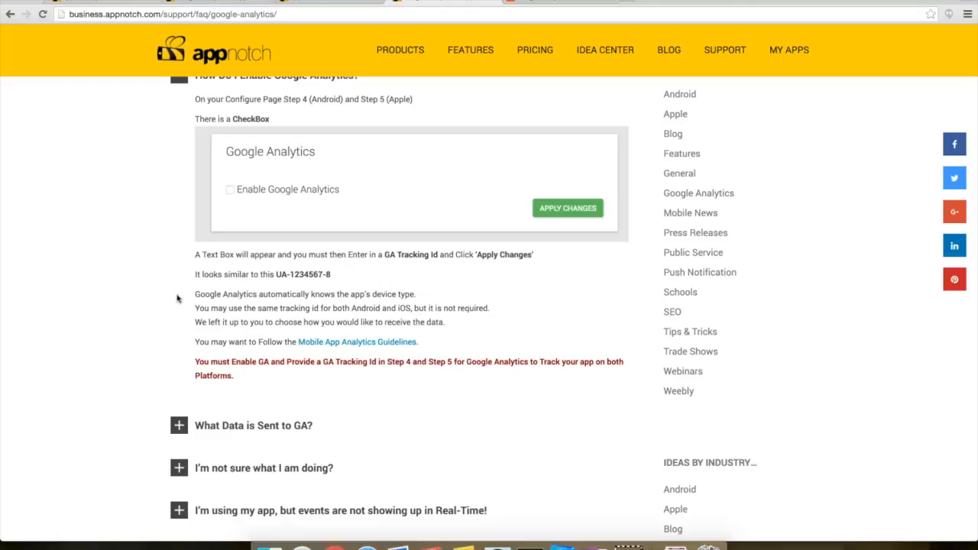
Step: Read Google's Mobile App Analytics Guidelines page, then return to the Apple step settings
left_click(373, 344)
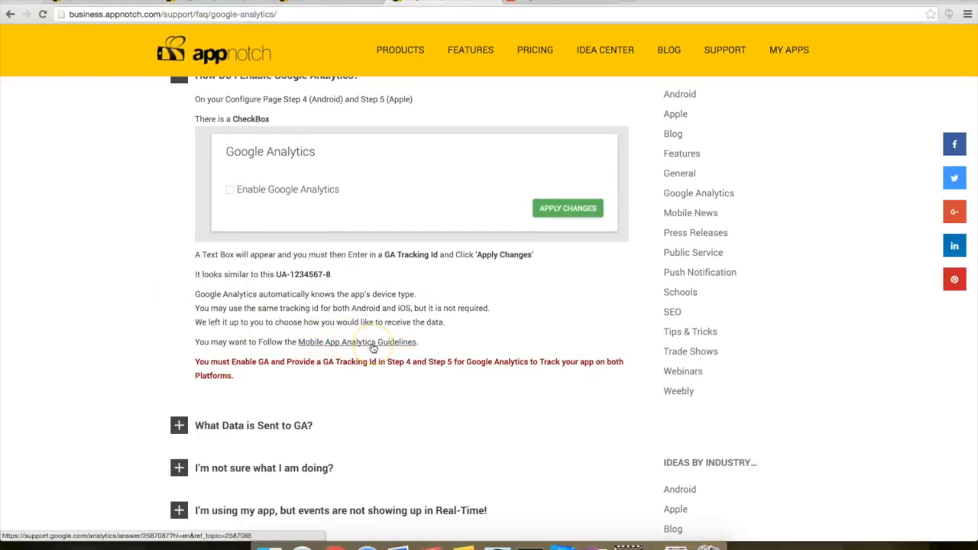
left_click(532, 2)
left_click(480, 102)
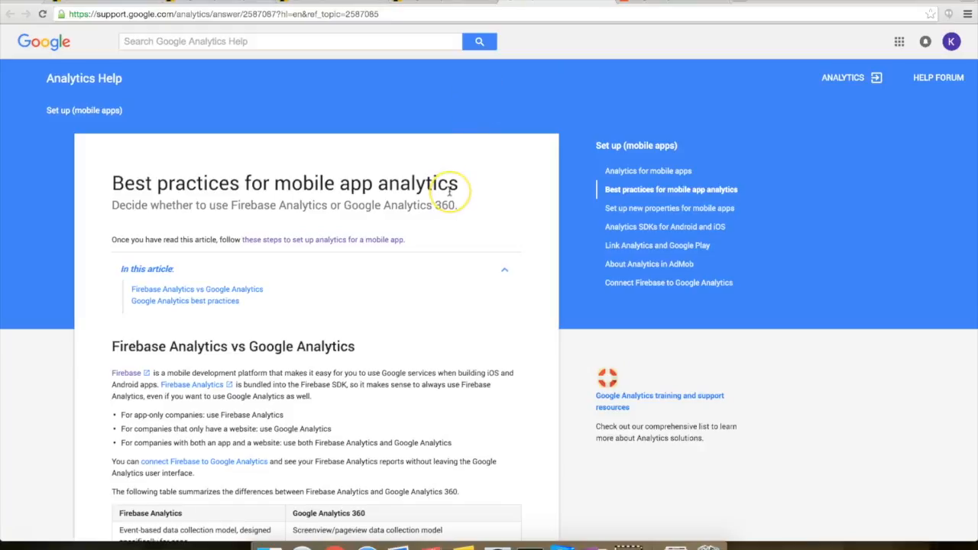
scroll(451, 187, "down", 2)
scroll(450, 191, "down", 2)
left_click(460, 1)
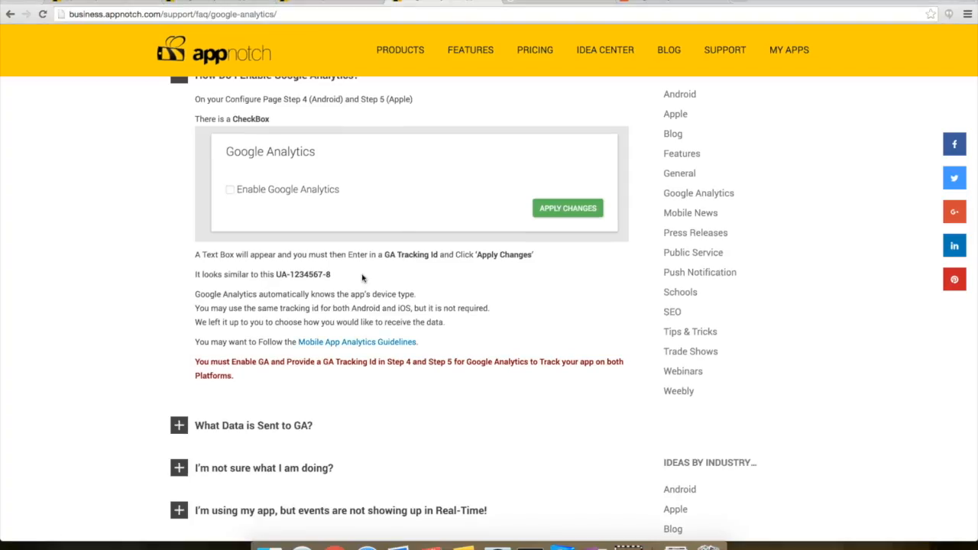
left_click(355, 4)
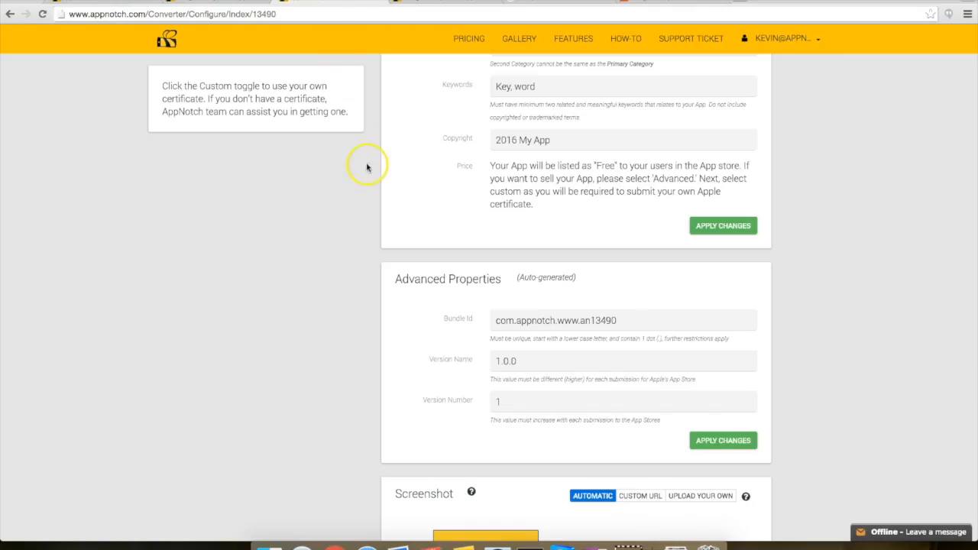
Step: Enable Google Analytics on the Apple step, paste the same tracking ID as tracker key, and apply changes
scroll(428, 153, "down", 1)
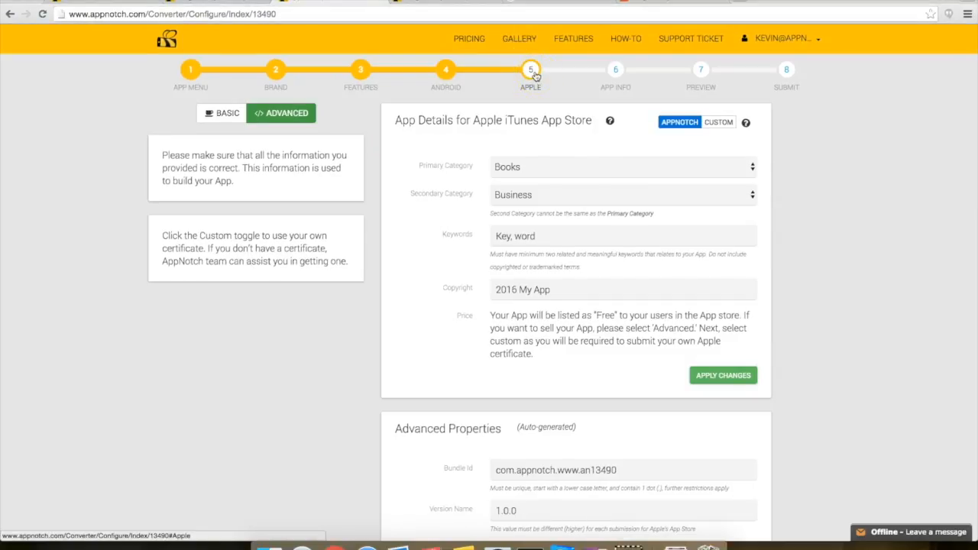
left_click(445, 212)
scroll(445, 213, "down", 5)
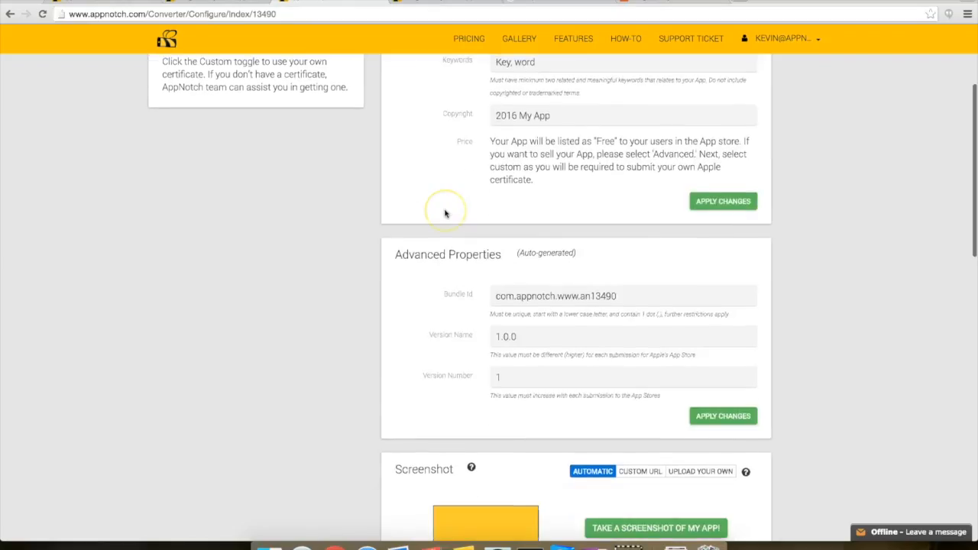
scroll(446, 213, "down", 15)
left_click(399, 206)
left_click(399, 205)
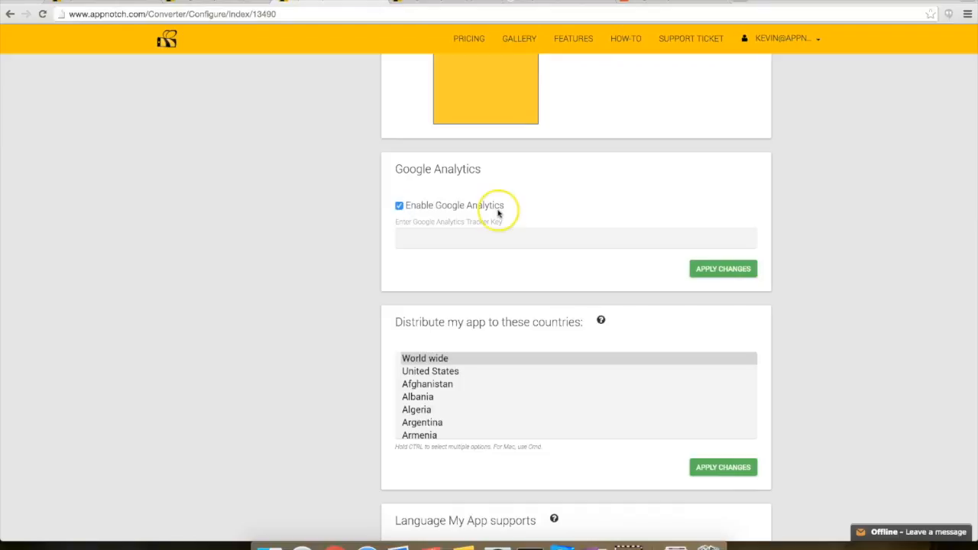
left_click(530, 245)
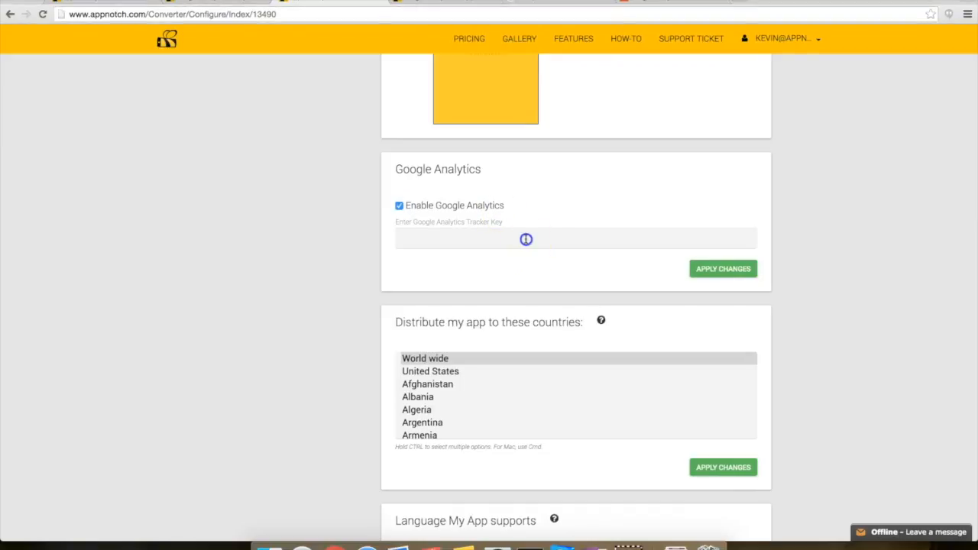
key("ctrl+v")
left_click(525, 279)
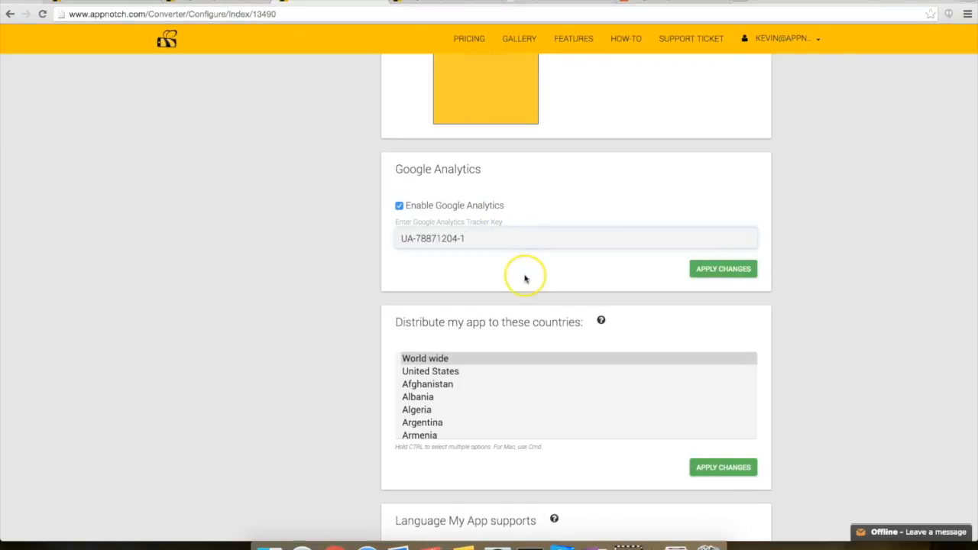
left_click(713, 274)
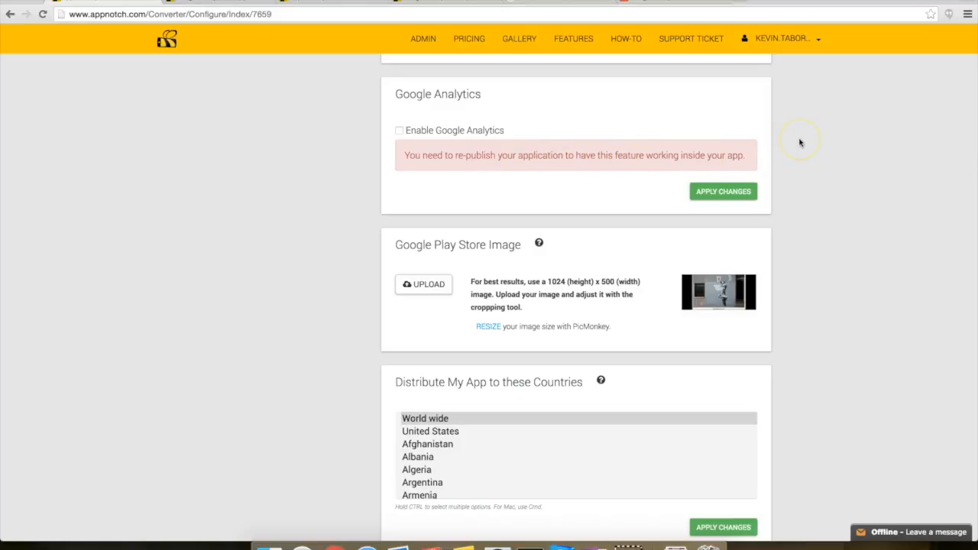
Step: Open the published app's step 8 Submit and tick the confirmation box to enable the Activate buttons
left_click(804, 172)
scroll(803, 172, "down", 1)
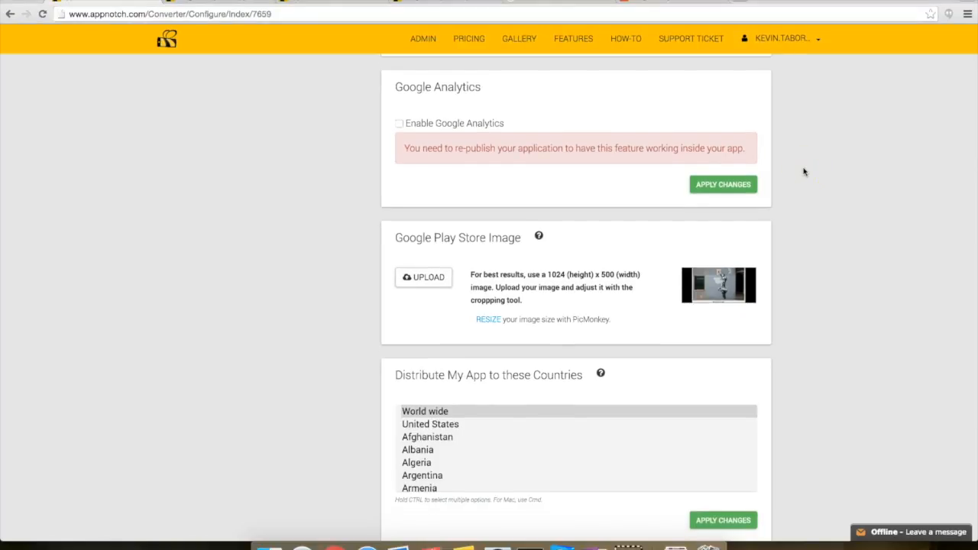
scroll(804, 172, "down", 1)
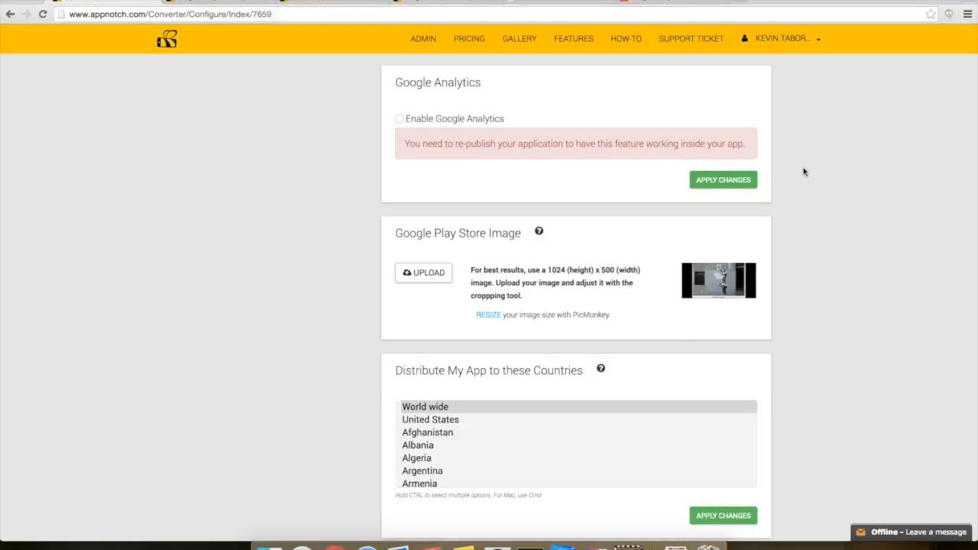
scroll(589, 290, "up", 3)
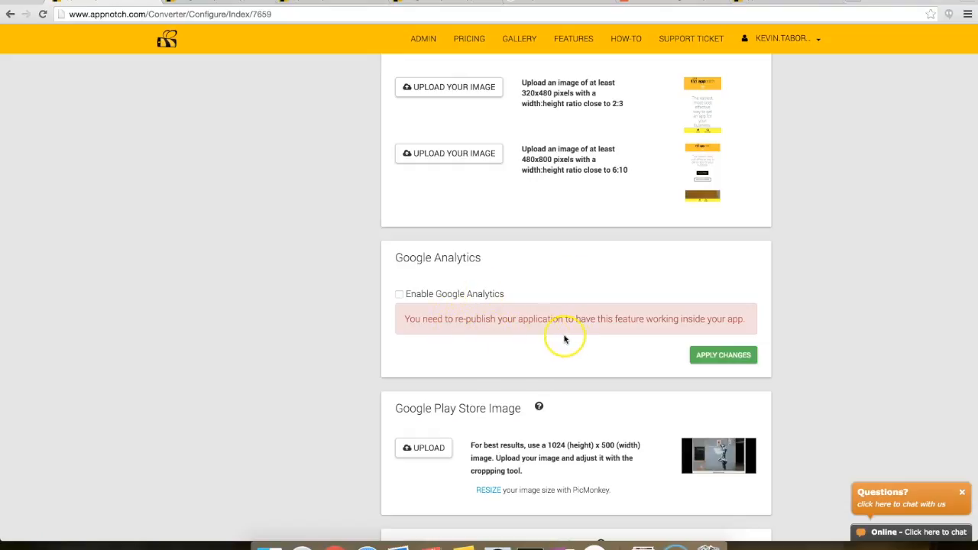
scroll(618, 317, "up", 1)
scroll(619, 319, "up", 7)
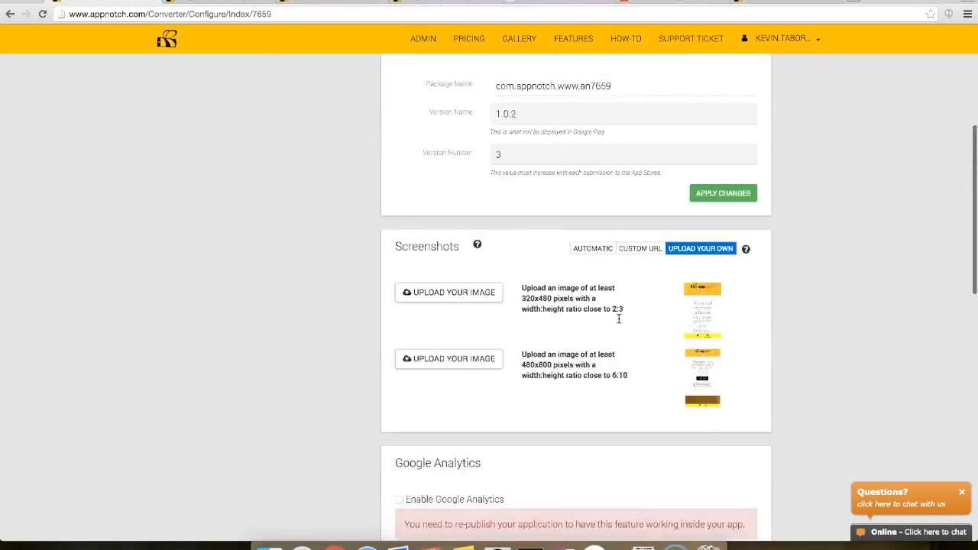
left_click(783, 80)
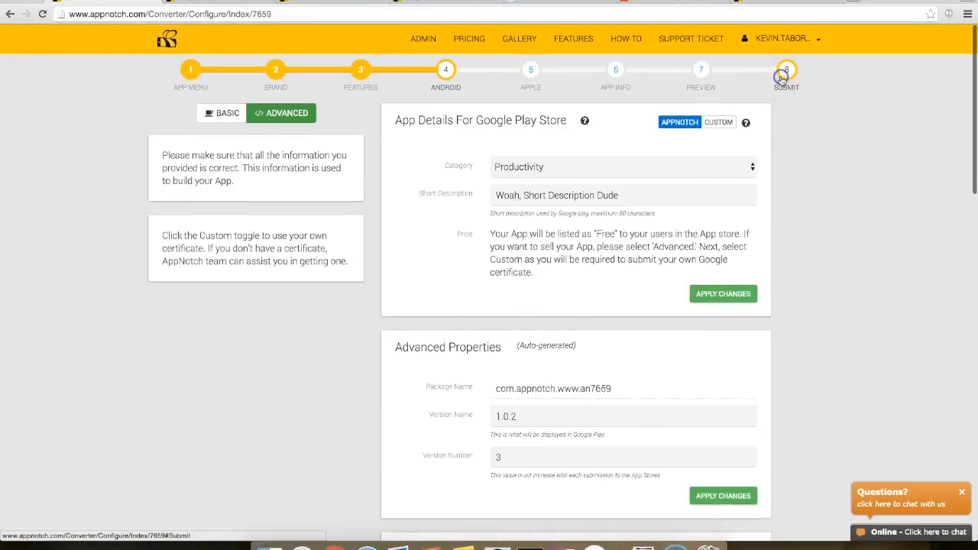
left_click(430, 205)
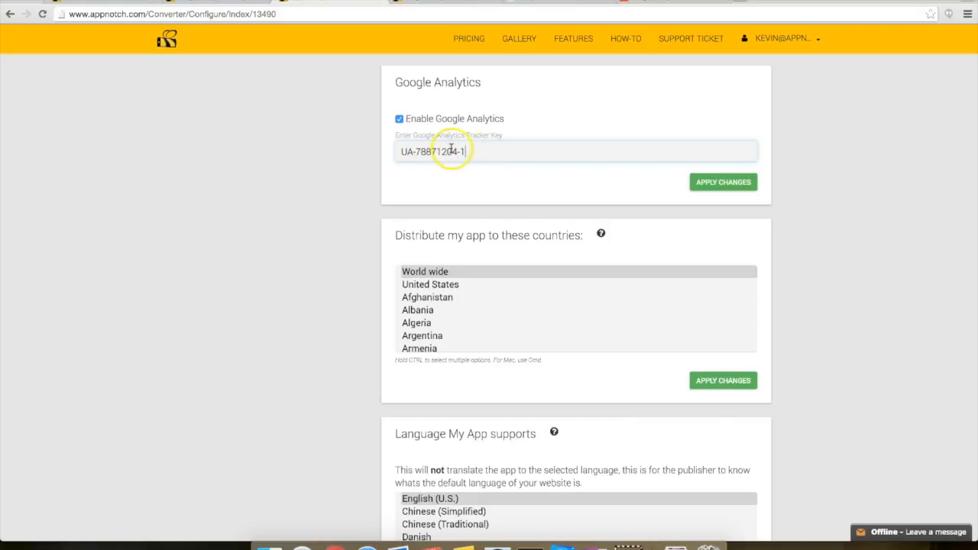
Step: Check the Apple step's tracker key holds the tracking ID and apply the changes again
left_click_drag(489, 150, 341, 148)
left_click(481, 153)
scroll(462, 153, "up", 3)
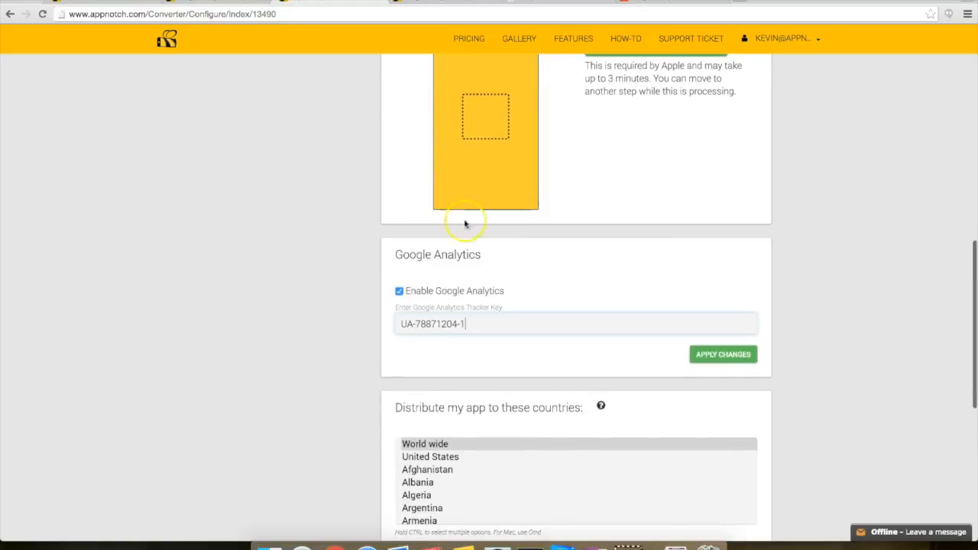
left_click(709, 354)
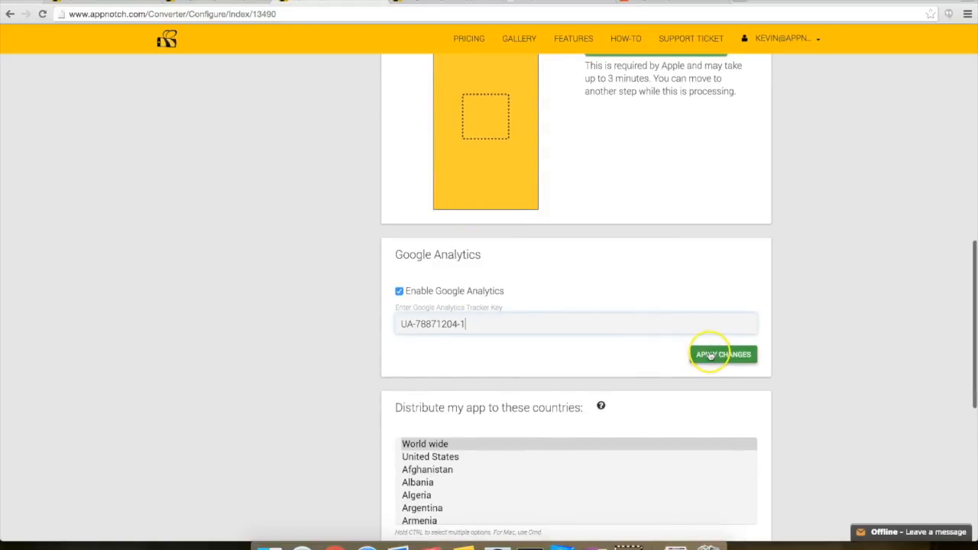
scroll(797, 242, "up", 1)
scroll(797, 242, "down", 1)
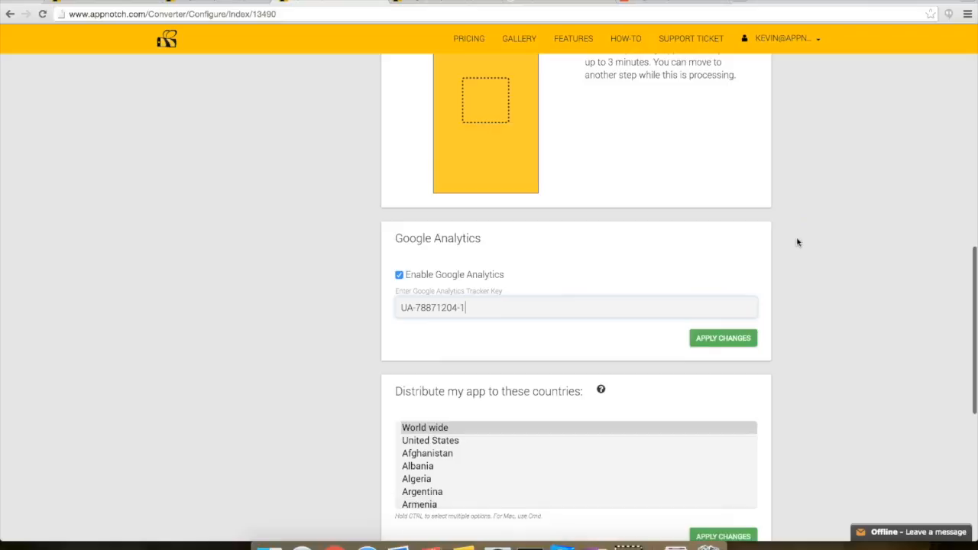
scroll(797, 242, "down", 1)
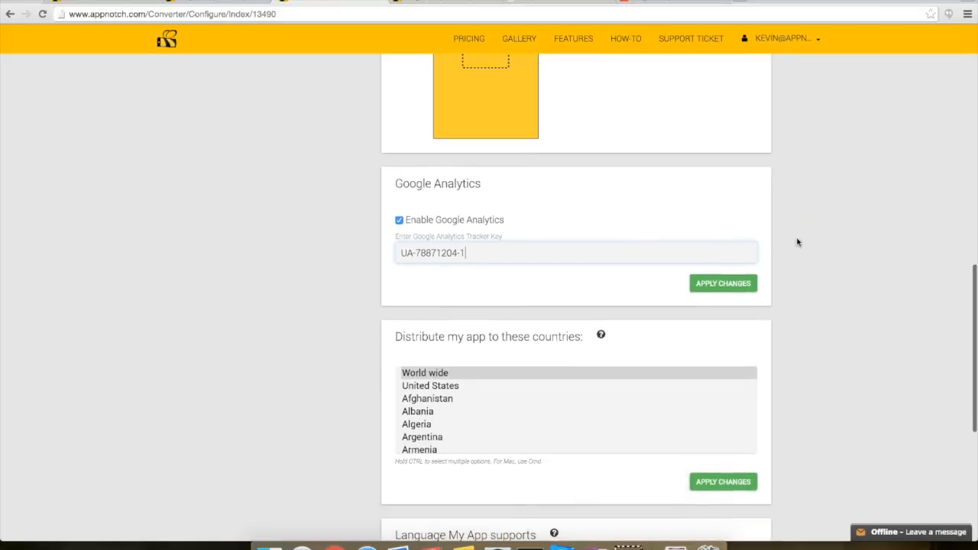
scroll(797, 242, "down", 1)
scroll(797, 242, "up", 2)
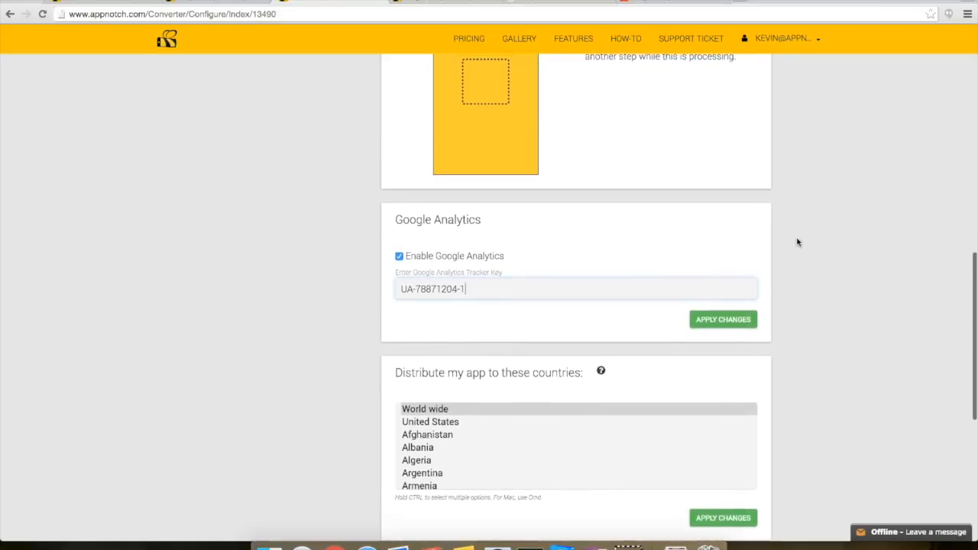
left_click(754, 207)
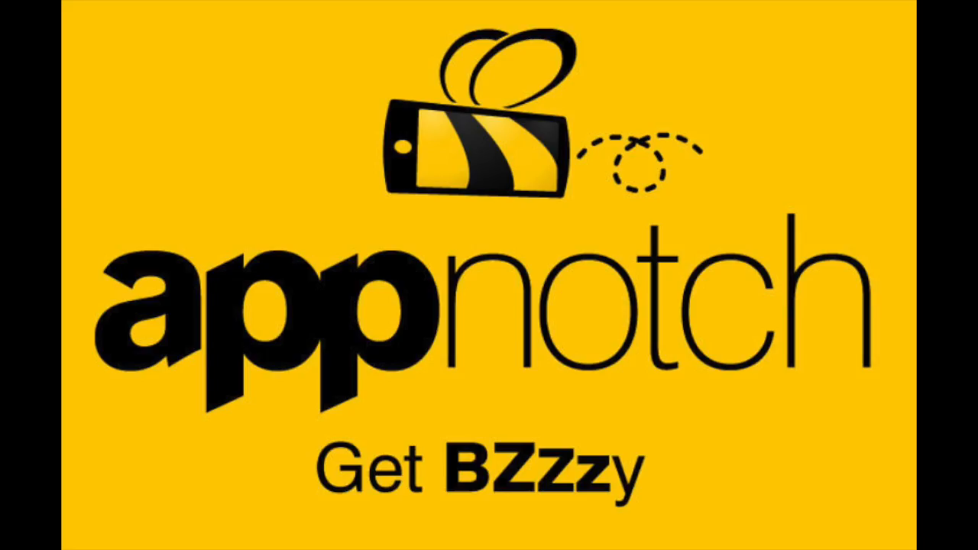